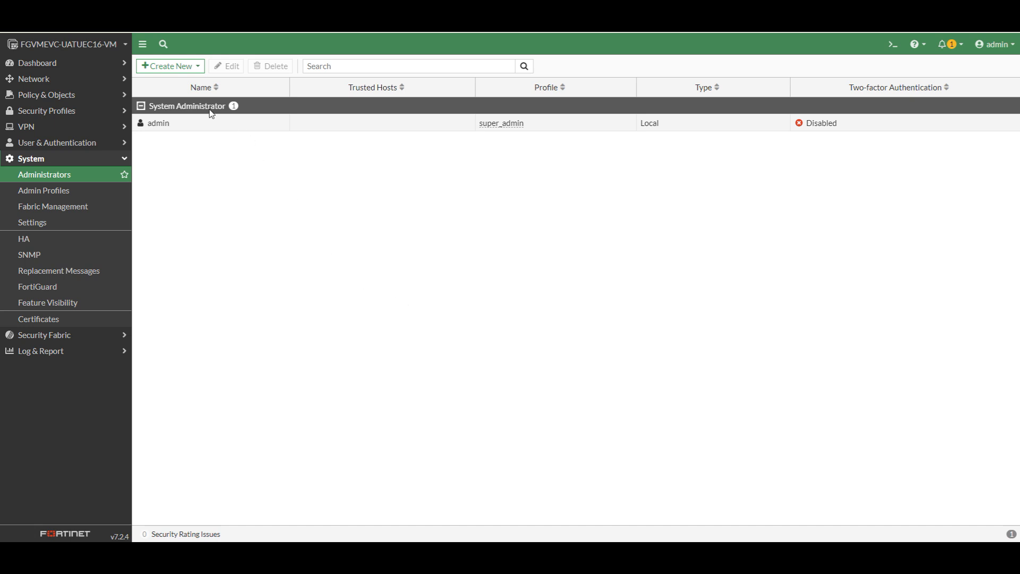
Add local administrator admin_no_access with a confirmed password and the admin_no_access profile
click(189, 68)
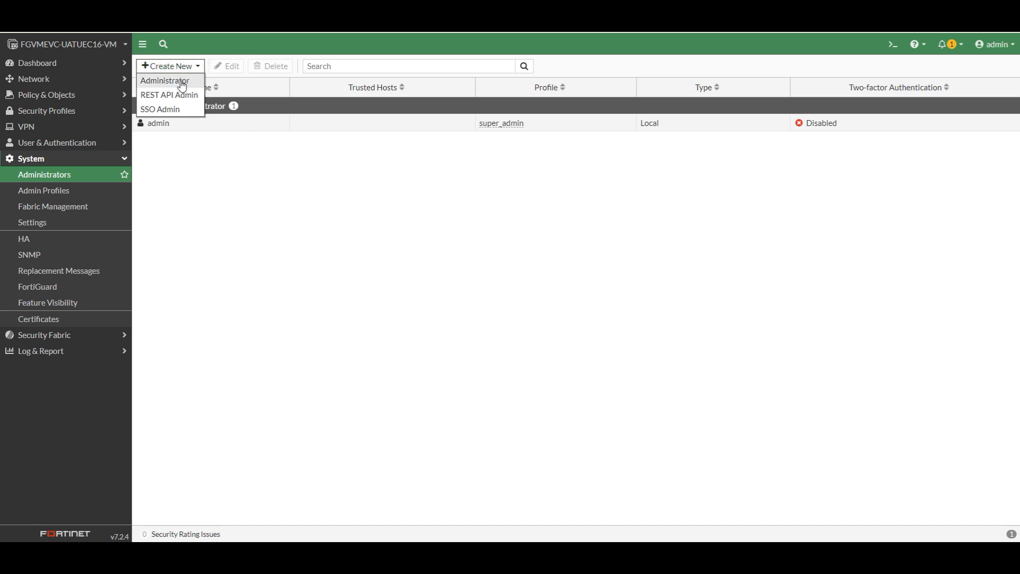
click(182, 82)
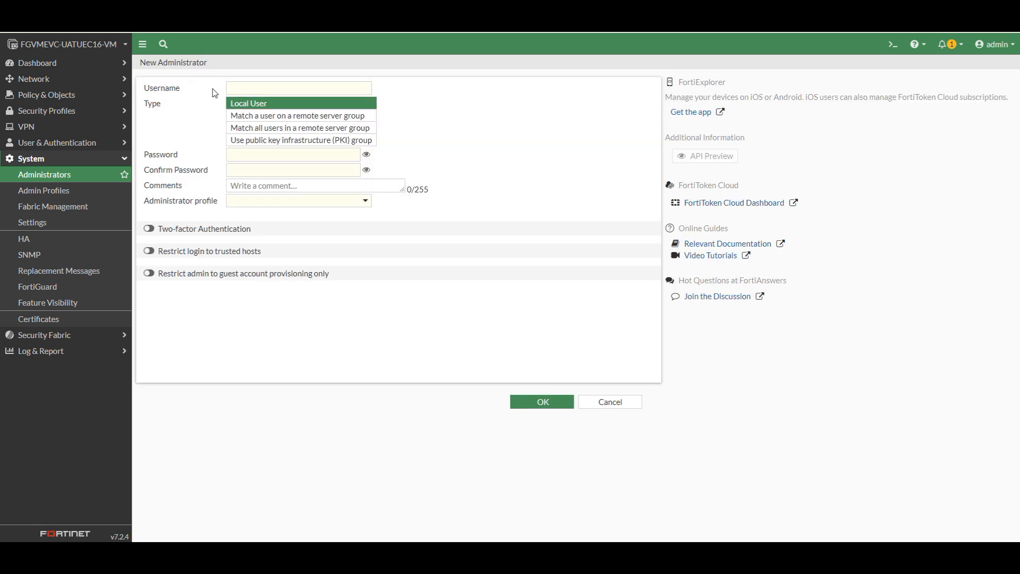
right_click(250, 86)
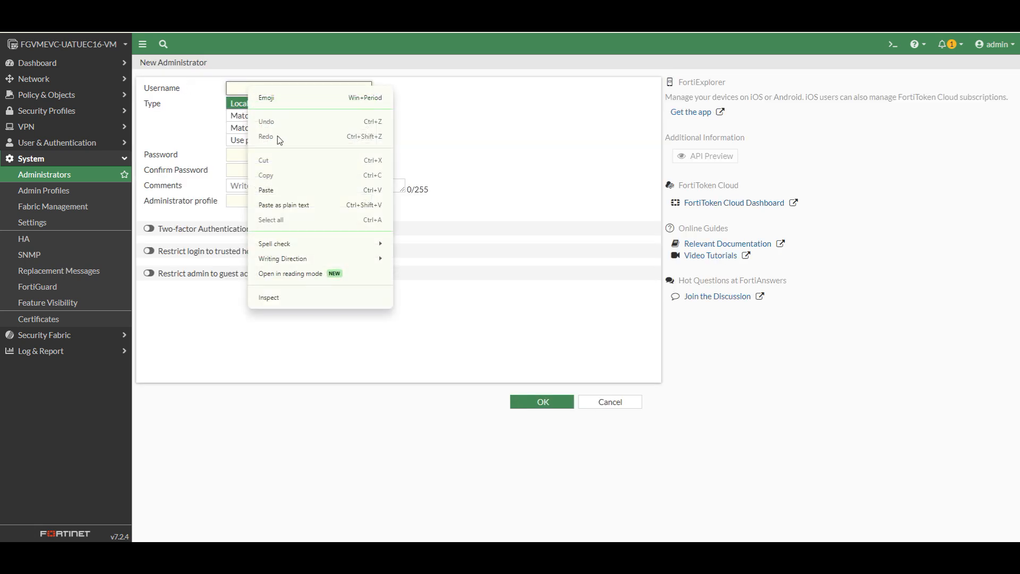
click(274, 190)
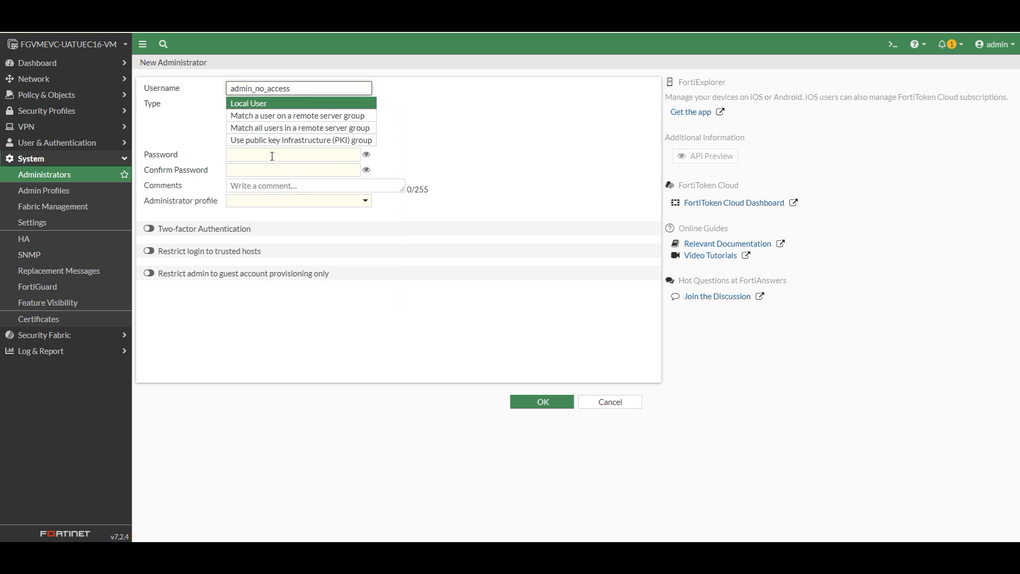
click(272, 156)
text(admin)
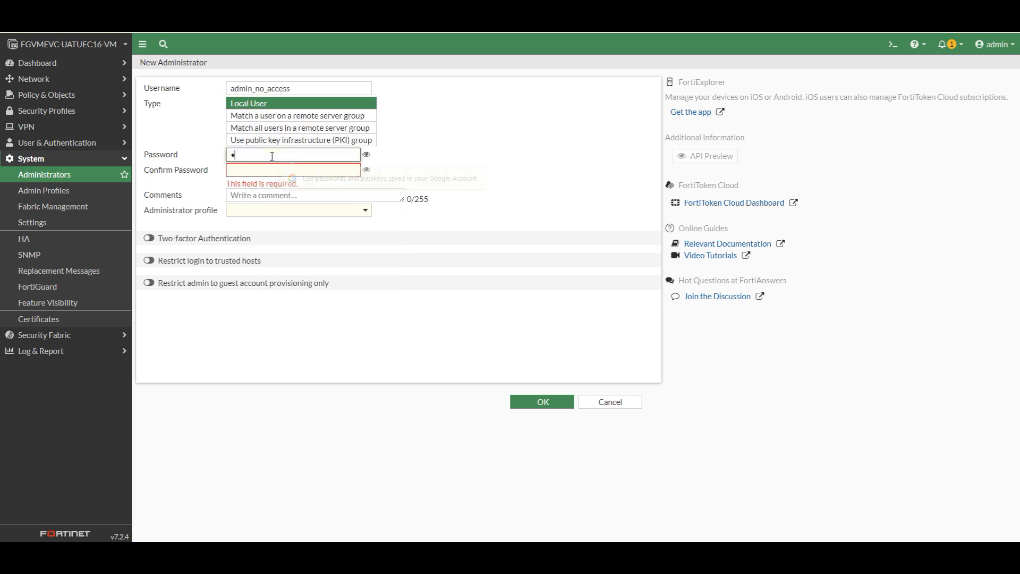
click(276, 172)
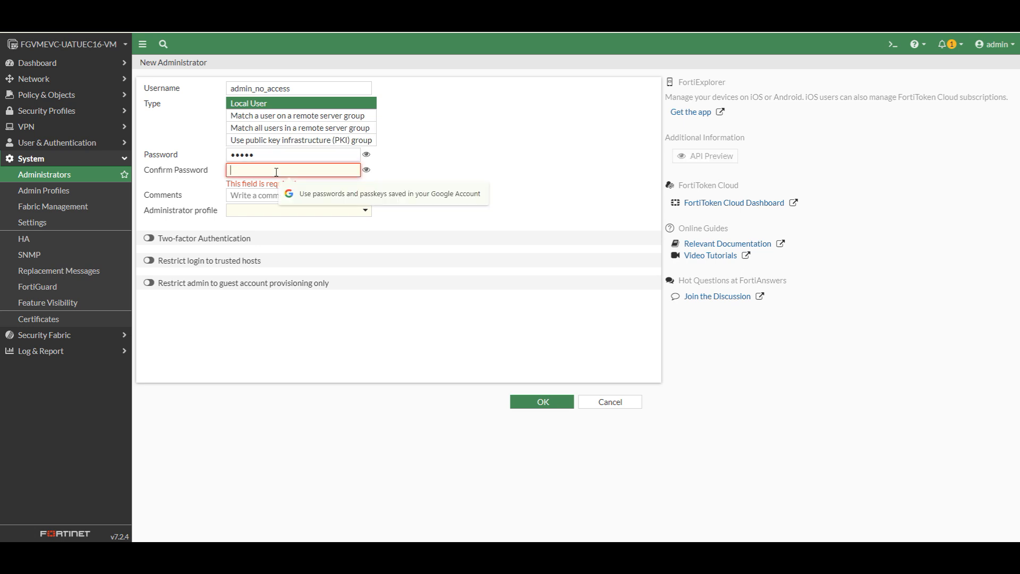
text(admin)
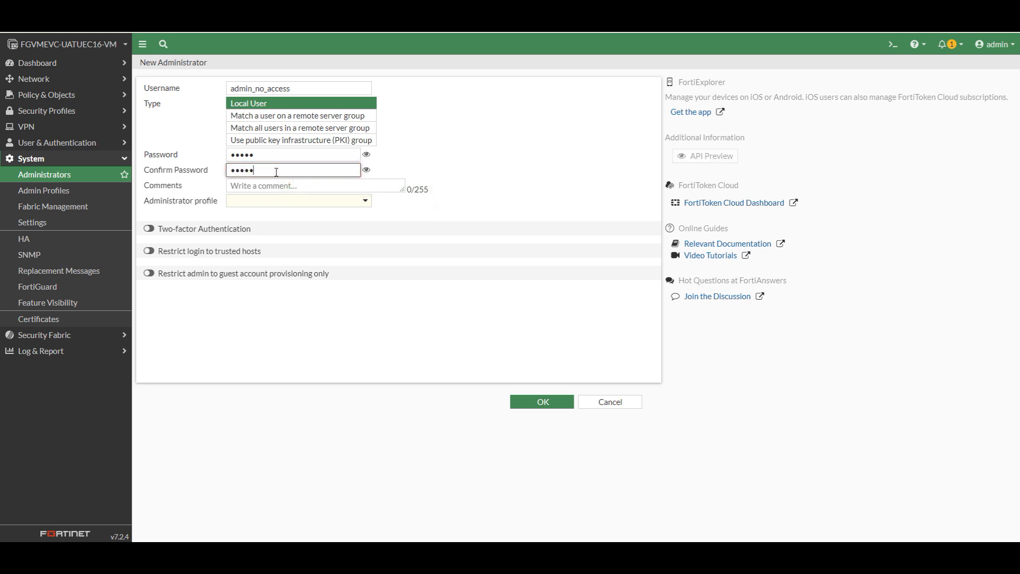
click(366, 202)
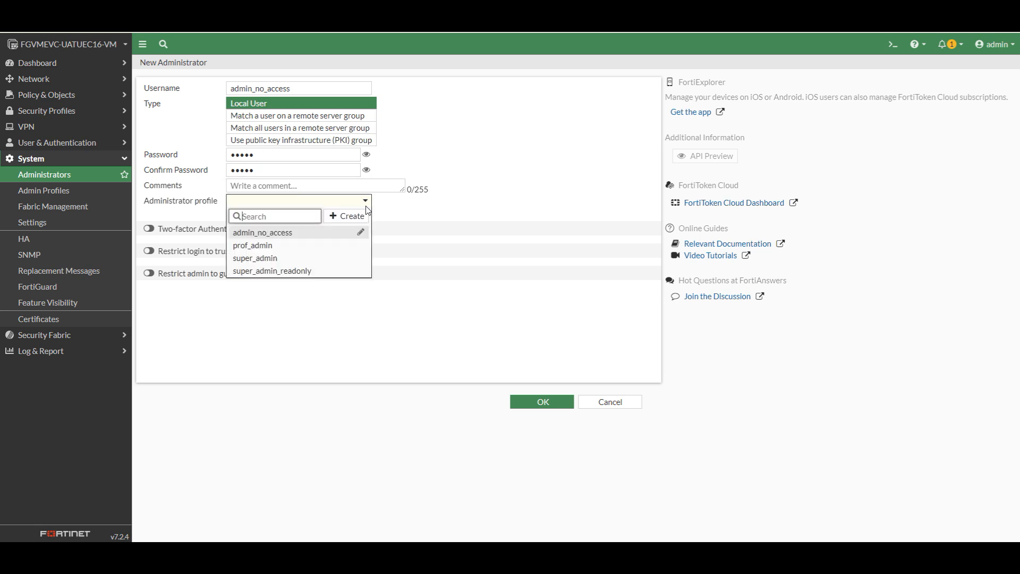
click(284, 239)
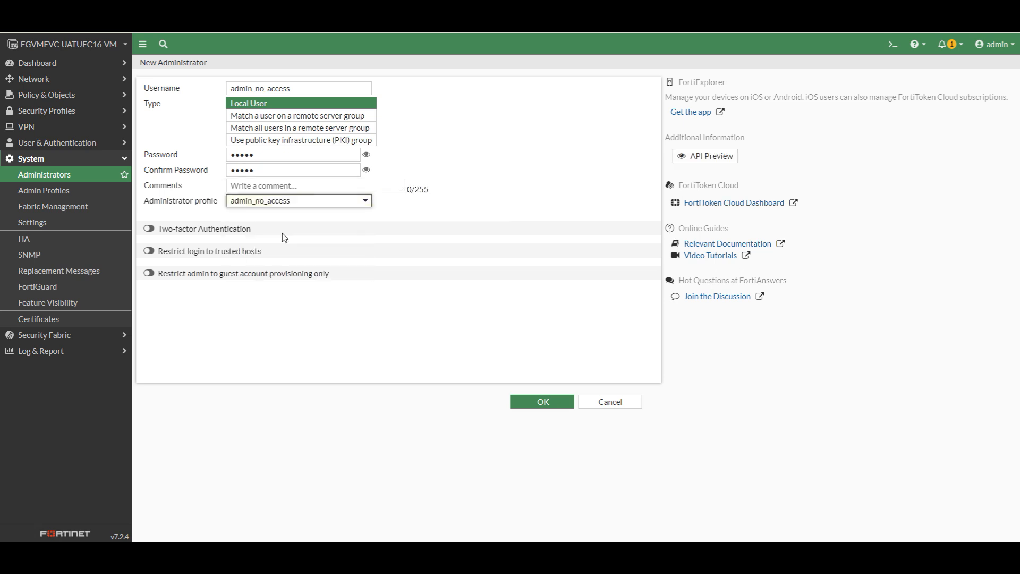
click(542, 402)
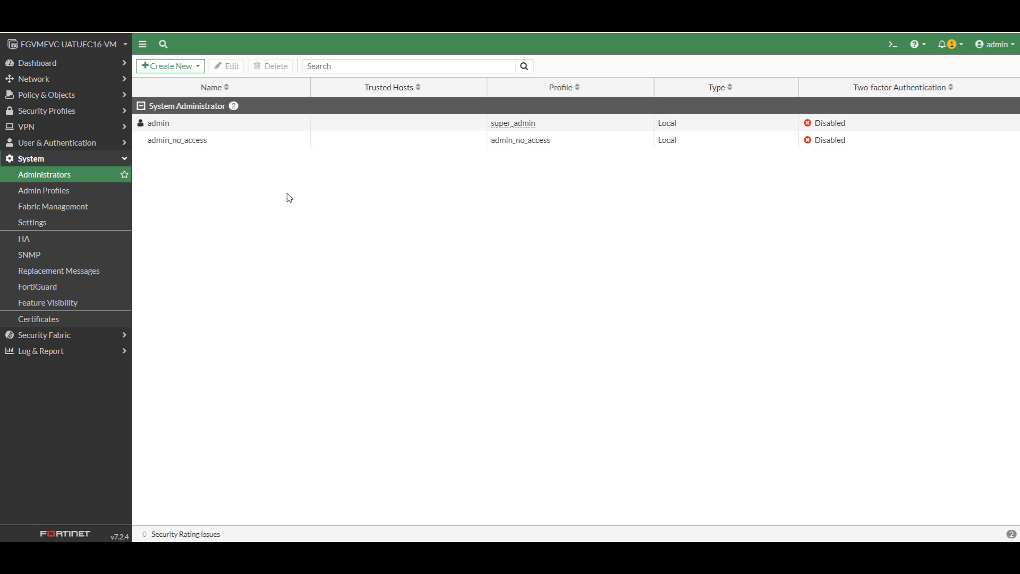
Add local administrator prof_admin with a confirmed password and the prof_admin profile
click(183, 68)
click(181, 80)
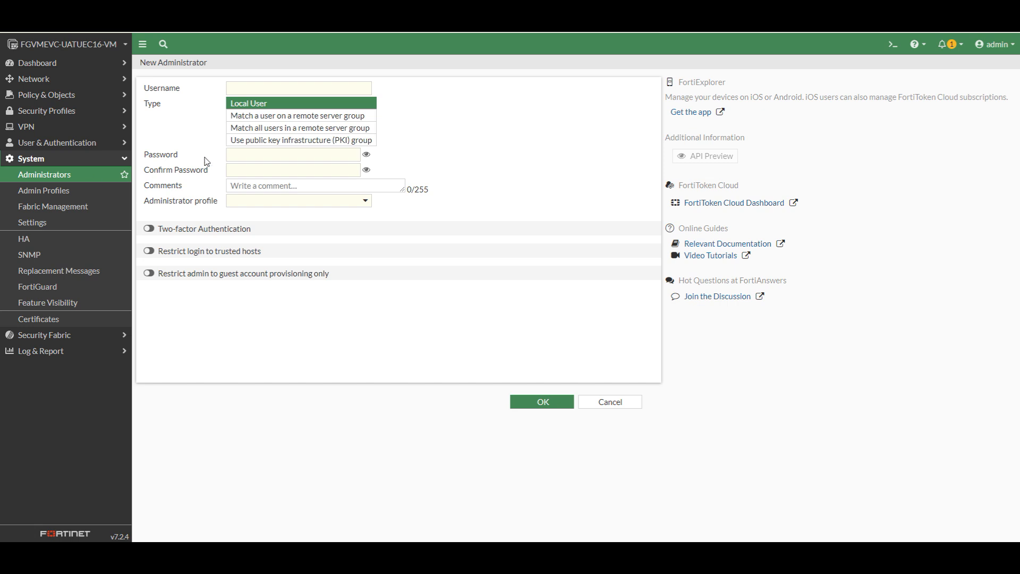
right_click(263, 86)
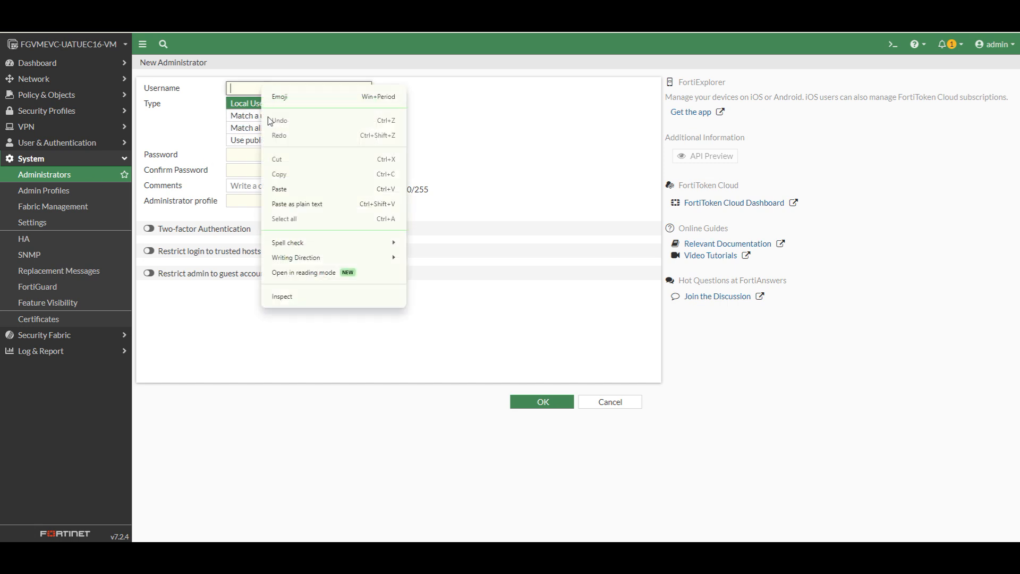
click(292, 196)
click(262, 152)
text(*****)
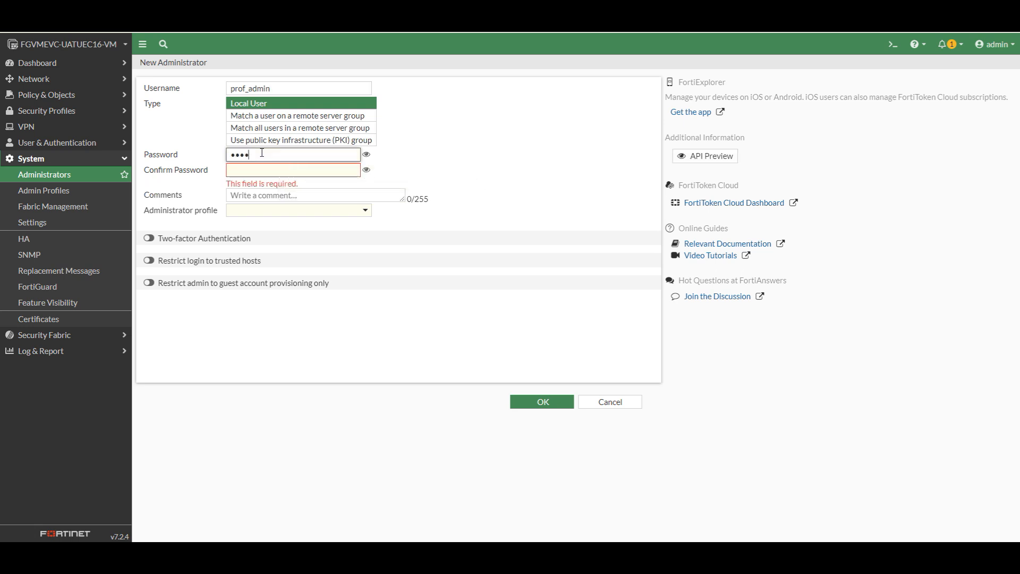
click(259, 176)
text(*****)
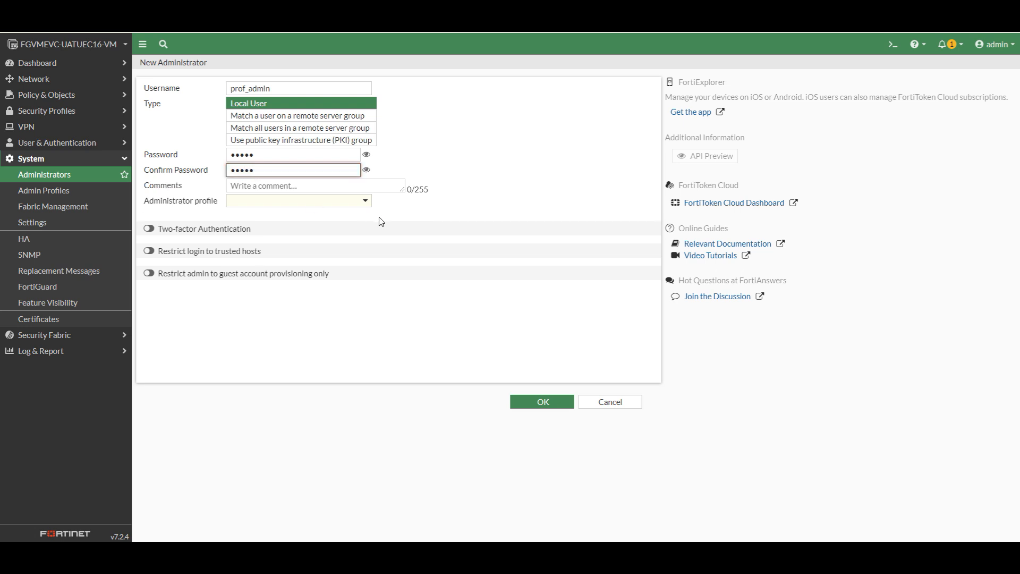
click(365, 202)
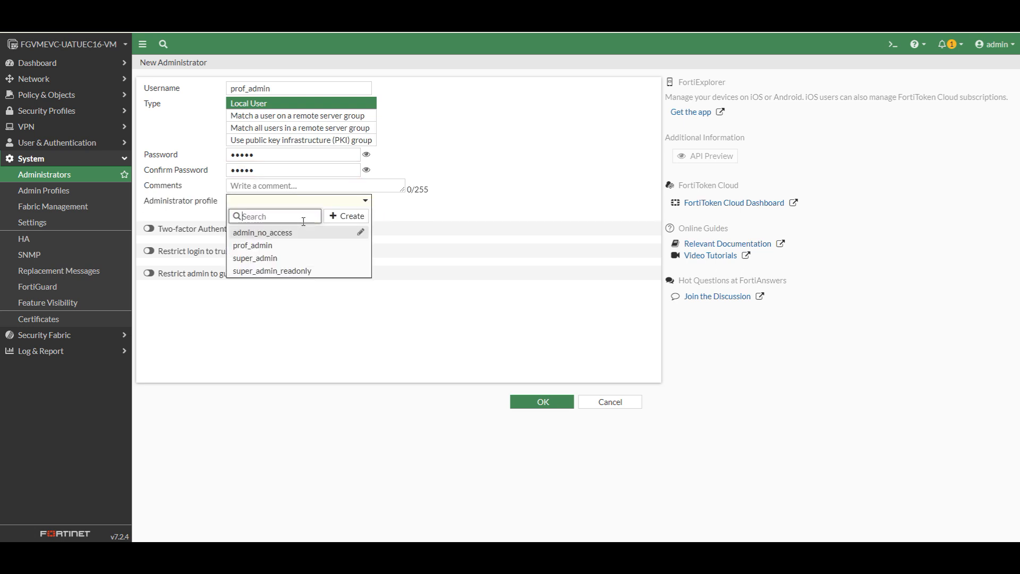
click(268, 245)
click(545, 403)
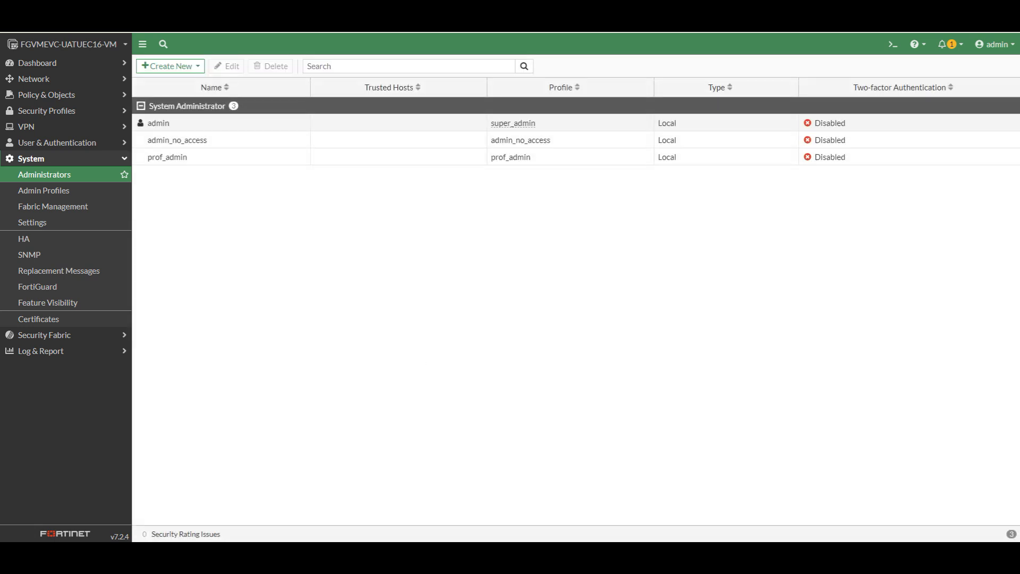
click(158, 69)
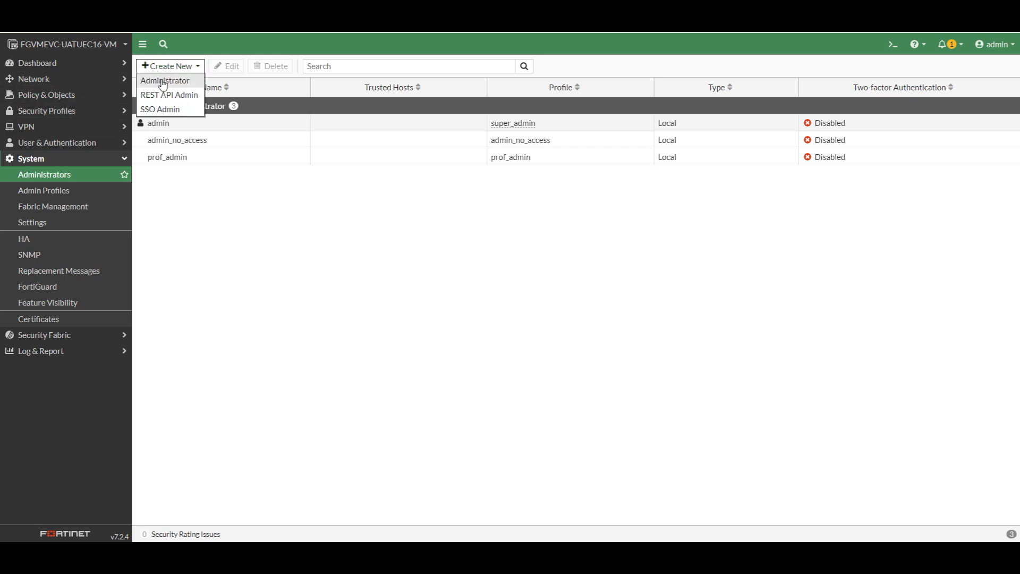
Add local administrator super_admin with a confirmed password and the super_admin profile
click(163, 82)
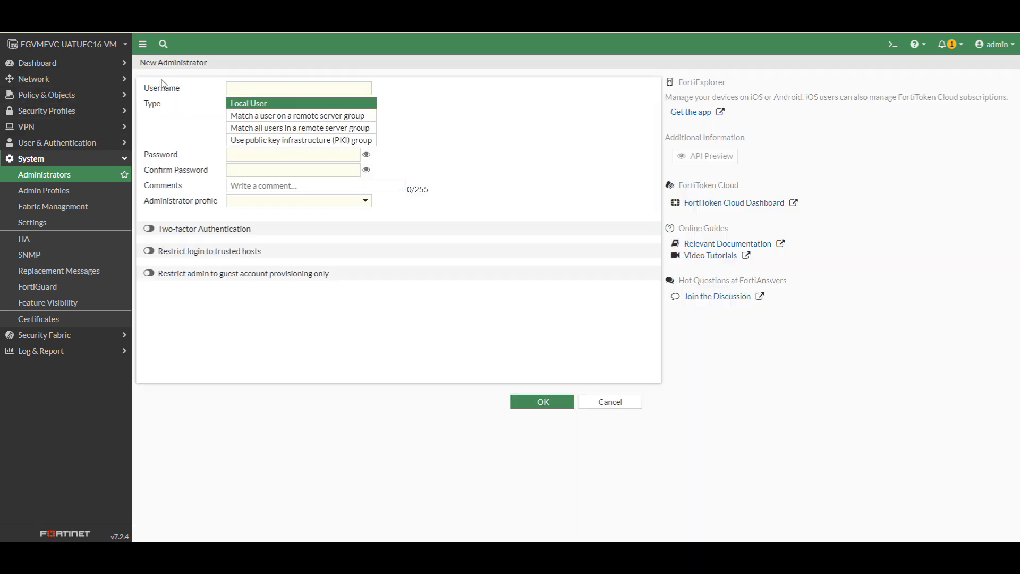
right_click(258, 90)
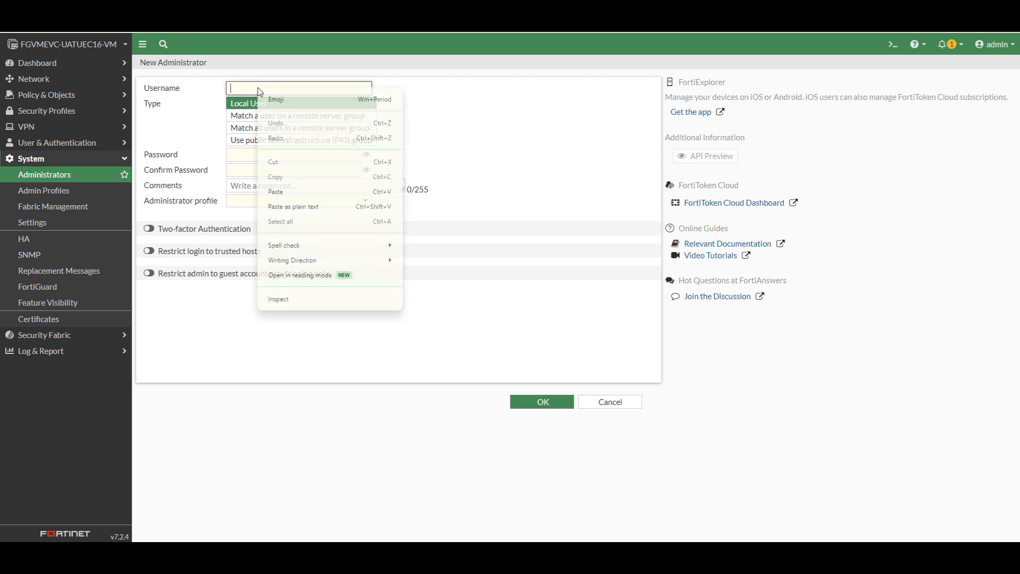
click(291, 195)
click(253, 153)
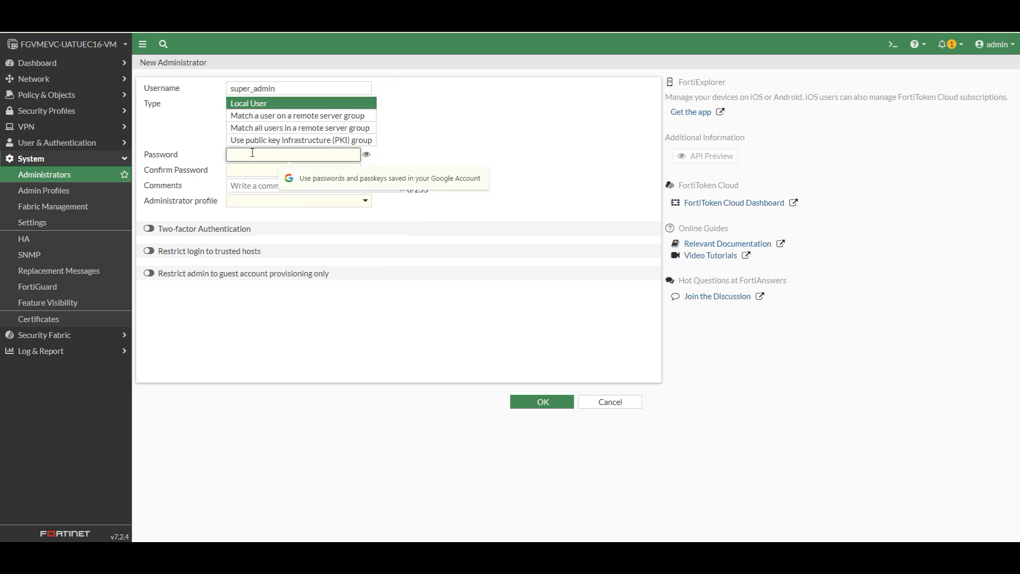
text(admin)
click(255, 169)
text(admin)
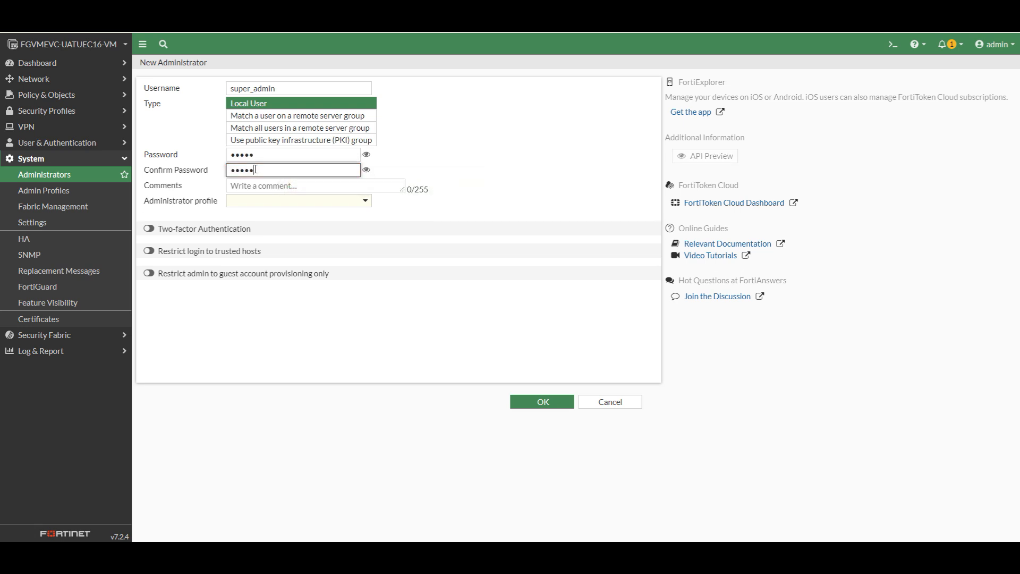
click(364, 202)
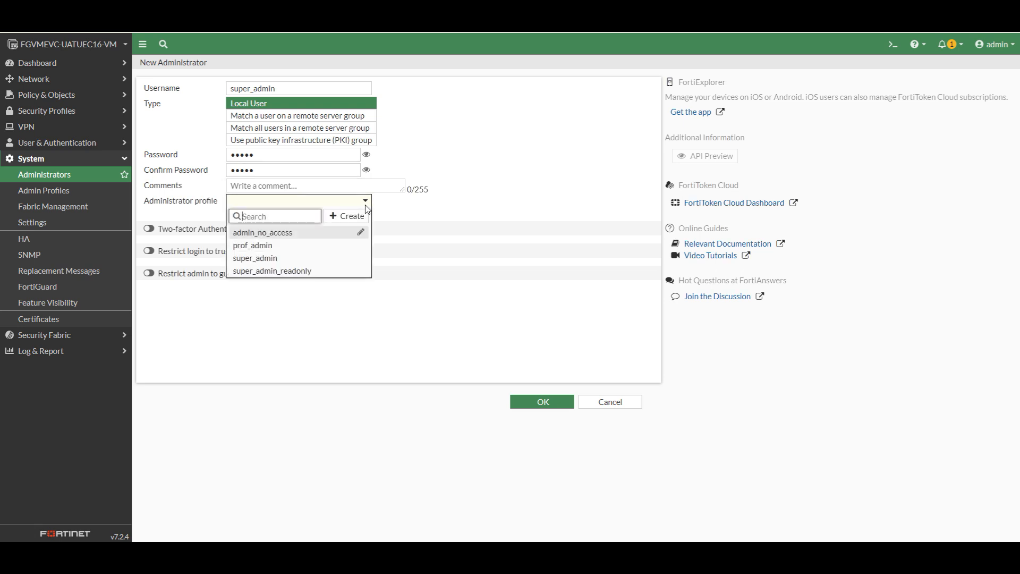
click(290, 260)
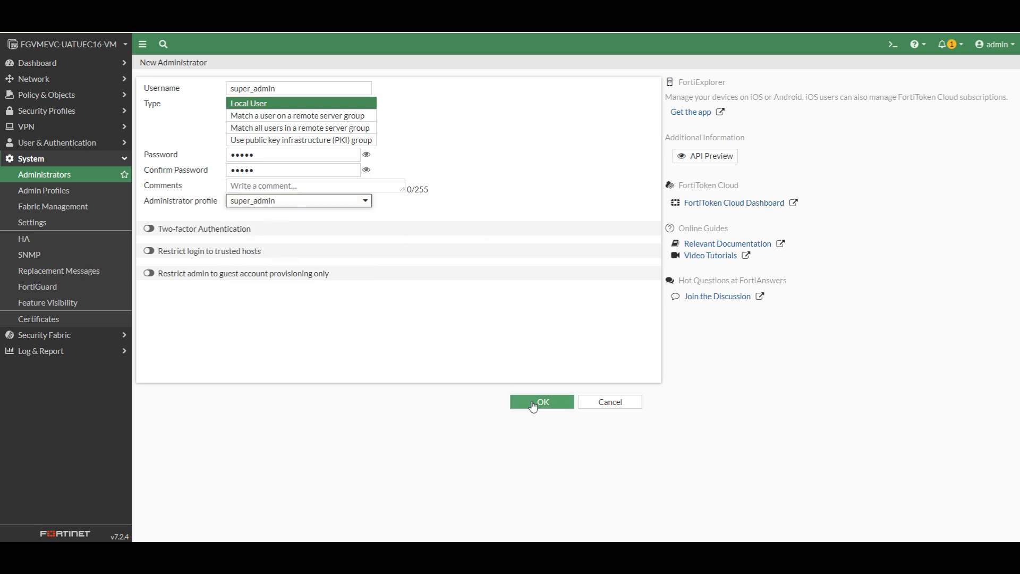
click(550, 409)
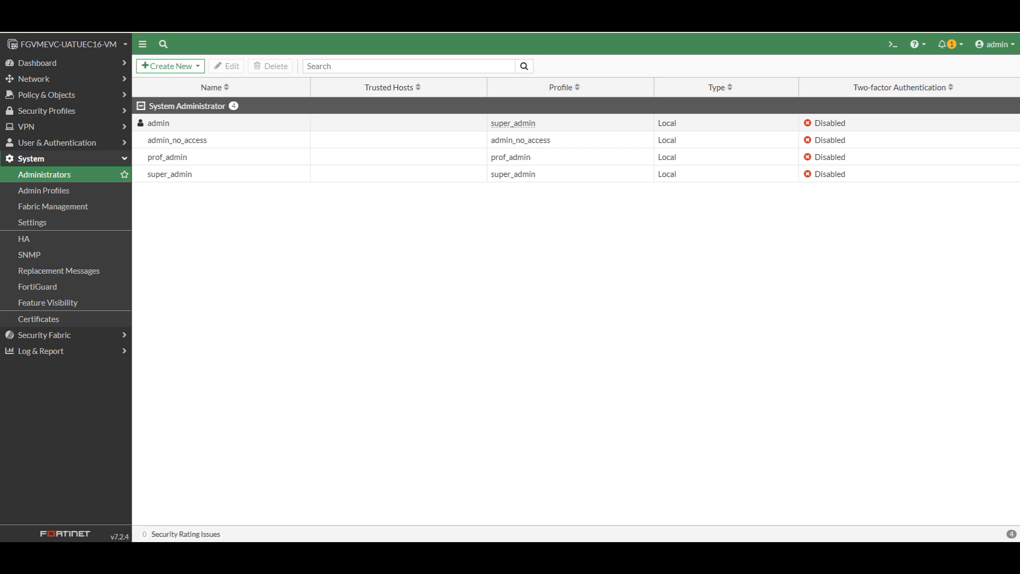
click(995, 45)
Sign out, attempt login as admin_no_access, and log out from the insufficient-permission screen
mouse_move(982, 101)
click(956, 142)
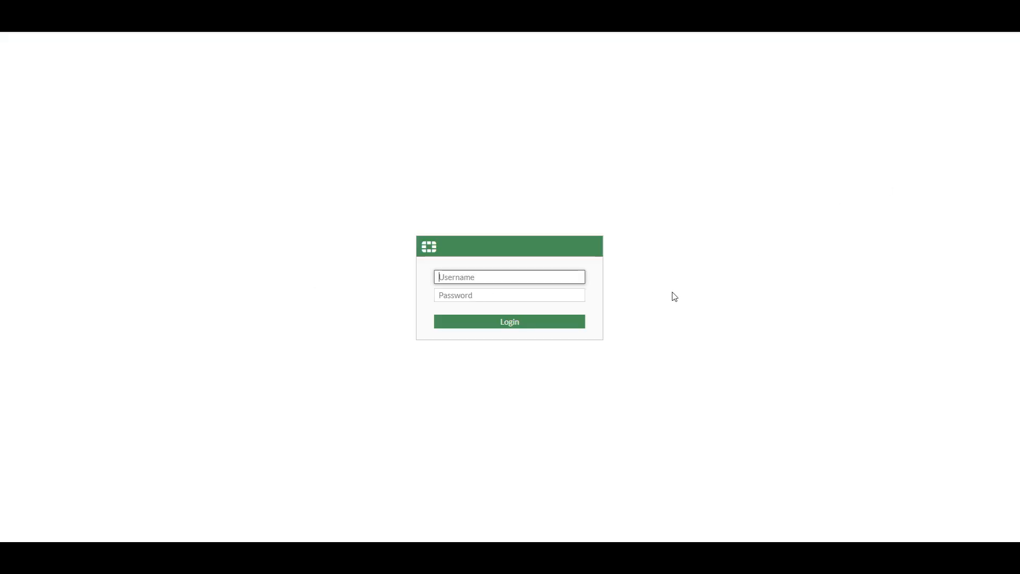
text(admin_no_access)
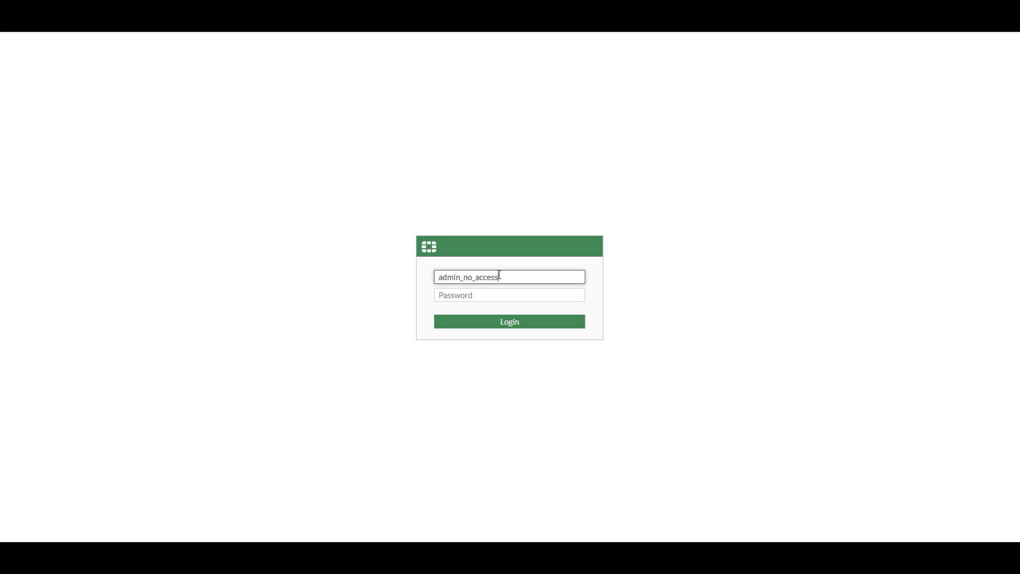
click(487, 295)
text(•••••)
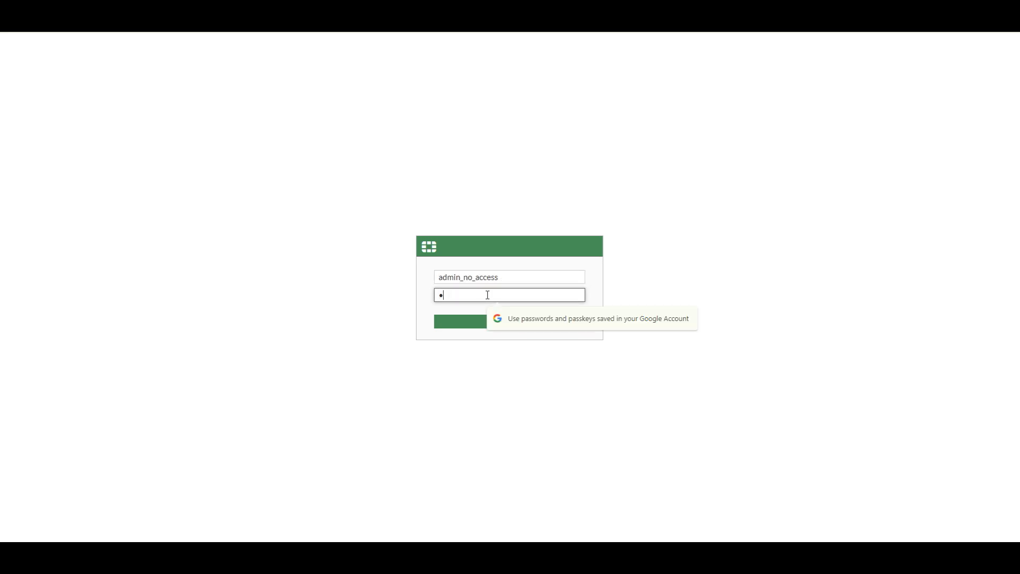
click(523, 323)
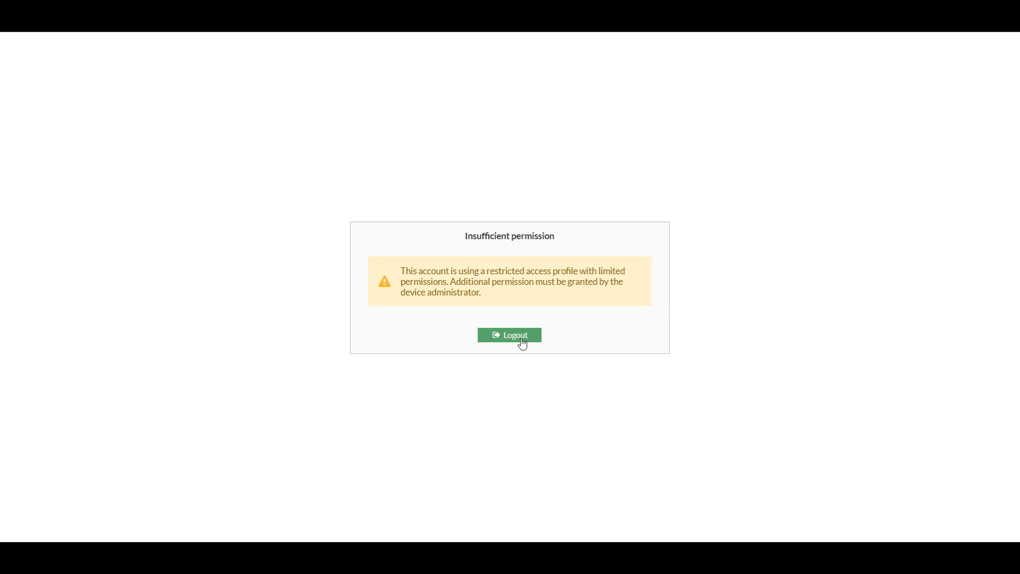
click(521, 340)
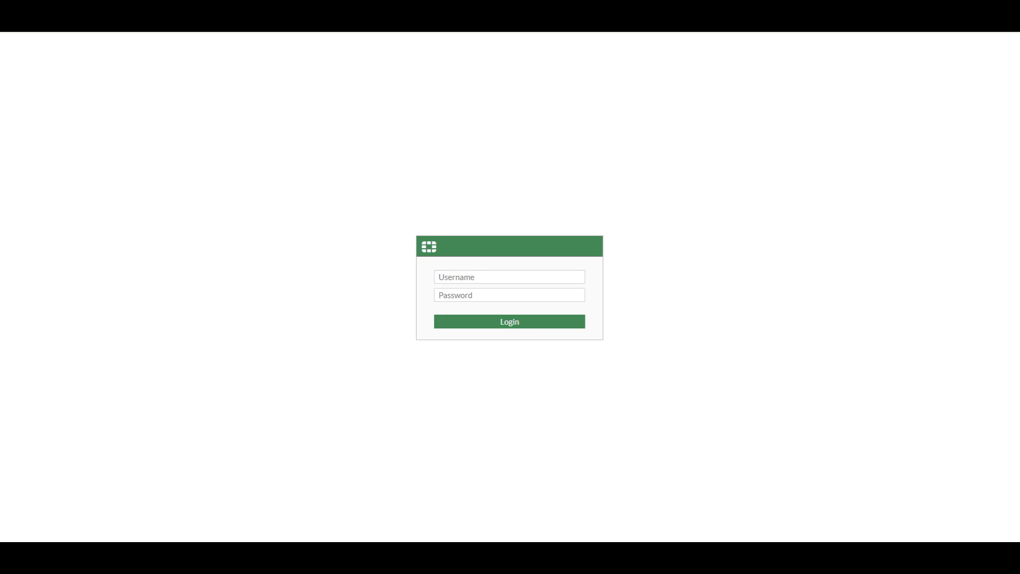
Sign in as prof_admin and dismiss the setup and what's-new prompts
click(483, 279)
text(prof_admin)
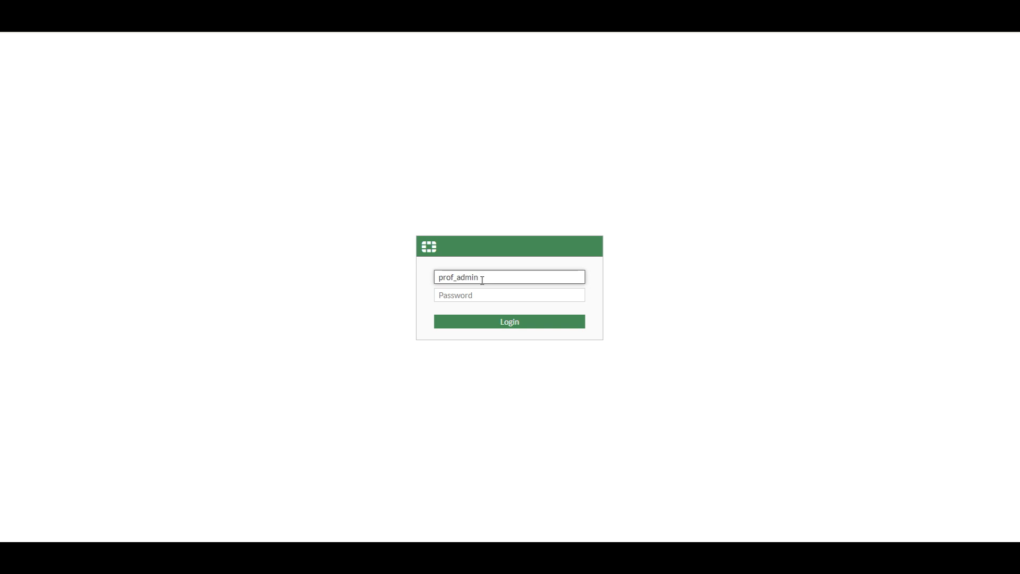
click(485, 290)
text(•••••)
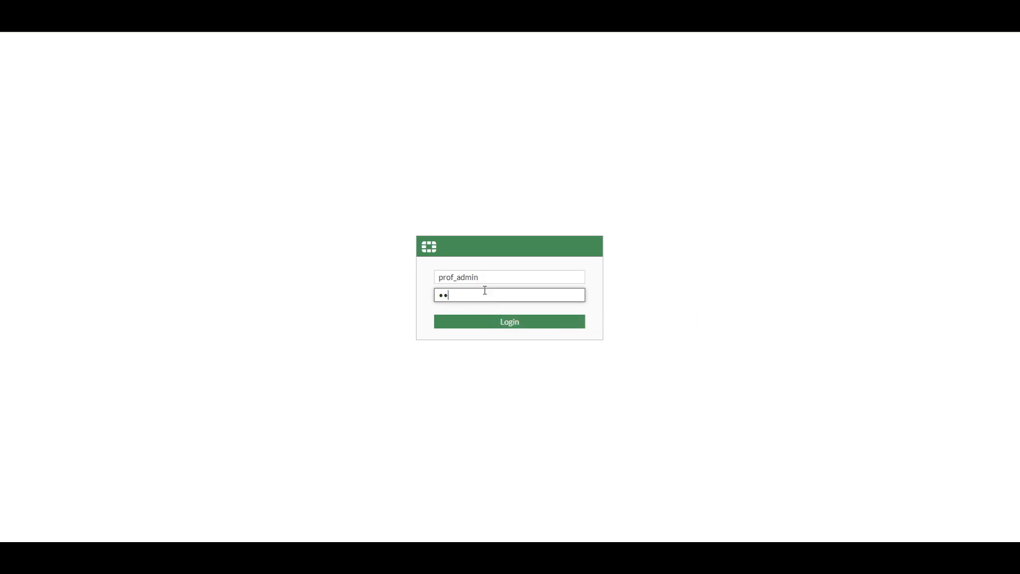
click(525, 323)
click(540, 343)
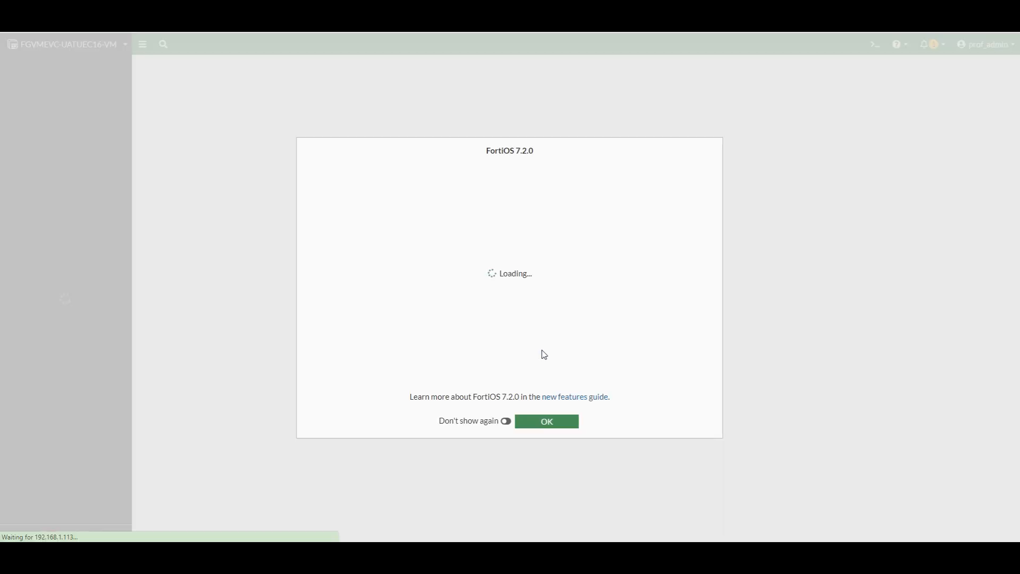
click(547, 422)
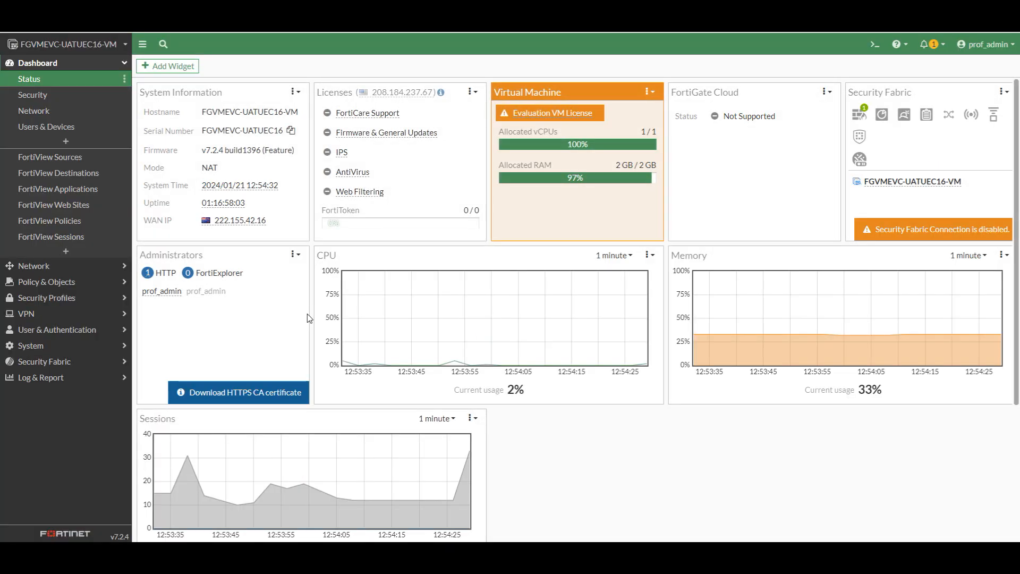
Open System > Administrators to see which accounts prof_admin can view
click(32, 346)
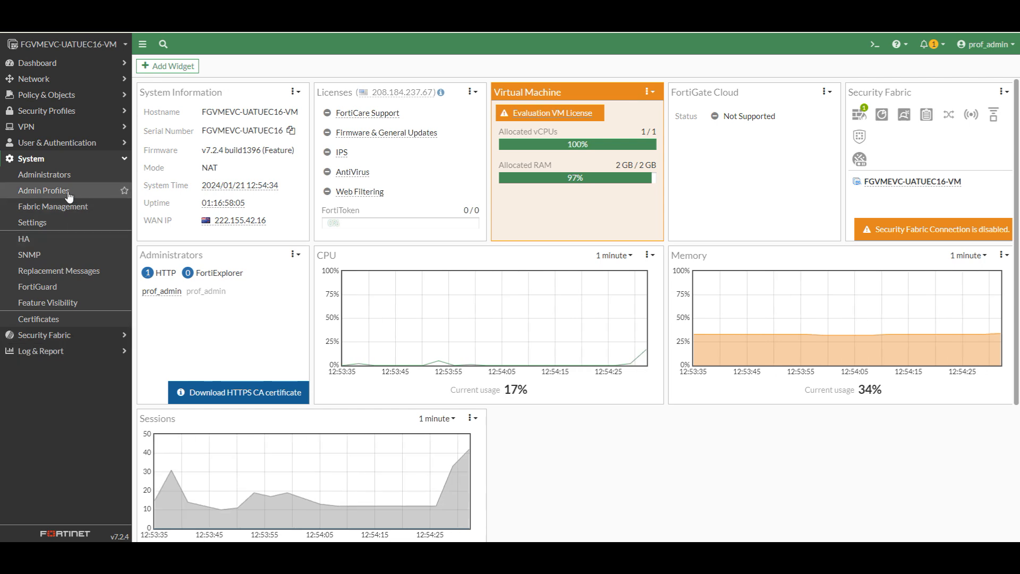
click(63, 180)
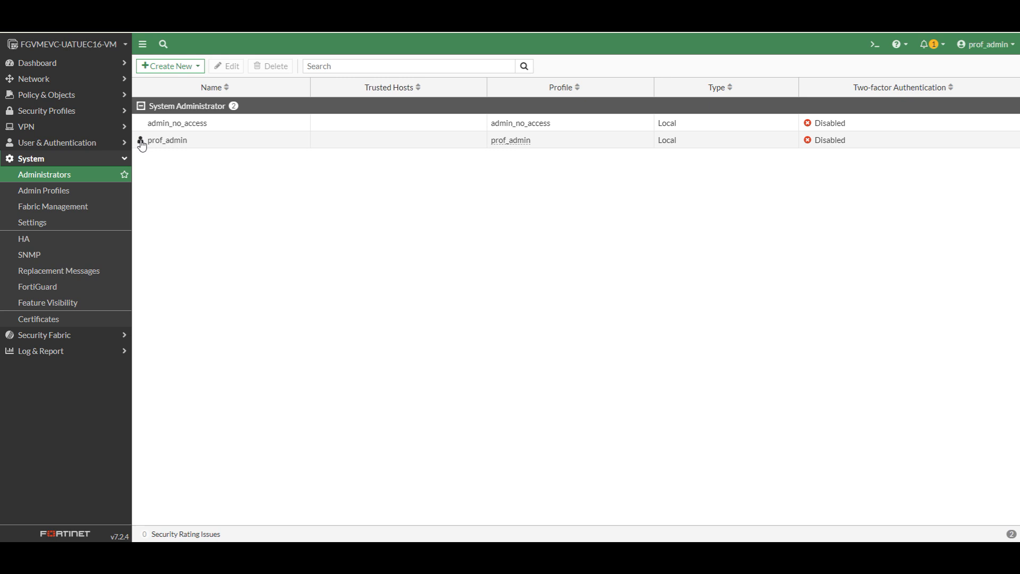
click(41, 84)
click(39, 97)
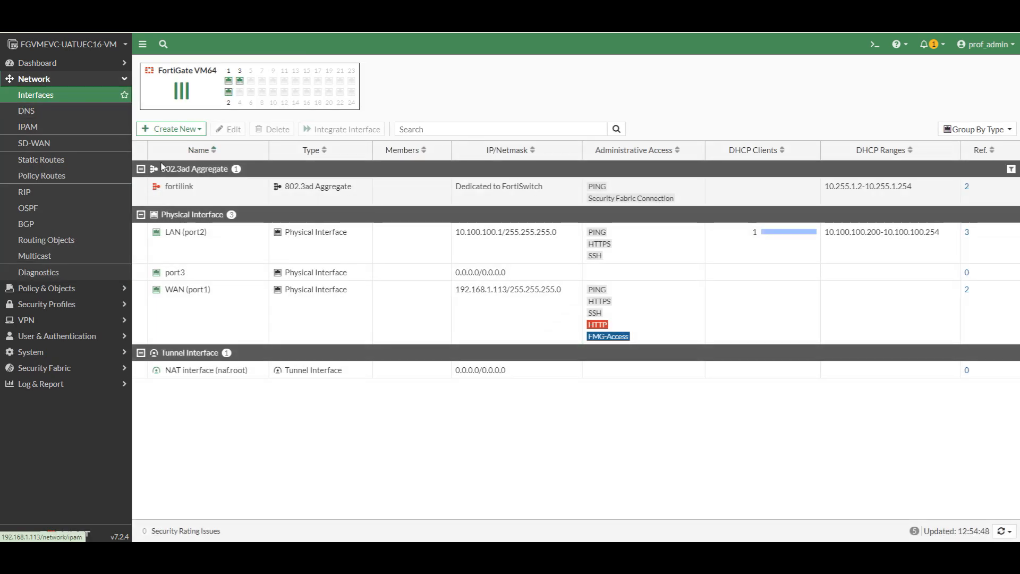
click(172, 129)
click(170, 144)
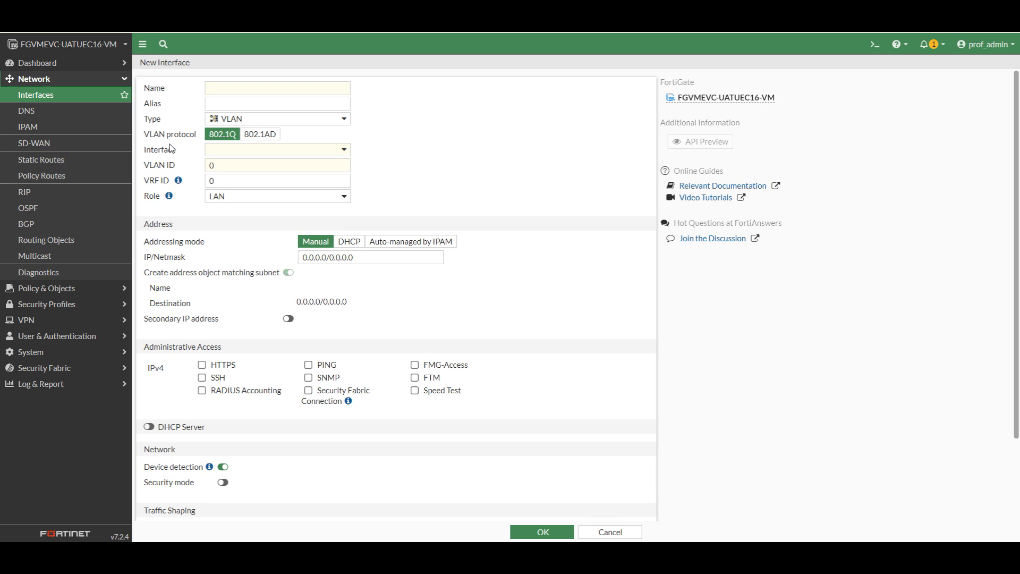
click(38, 352)
click(55, 180)
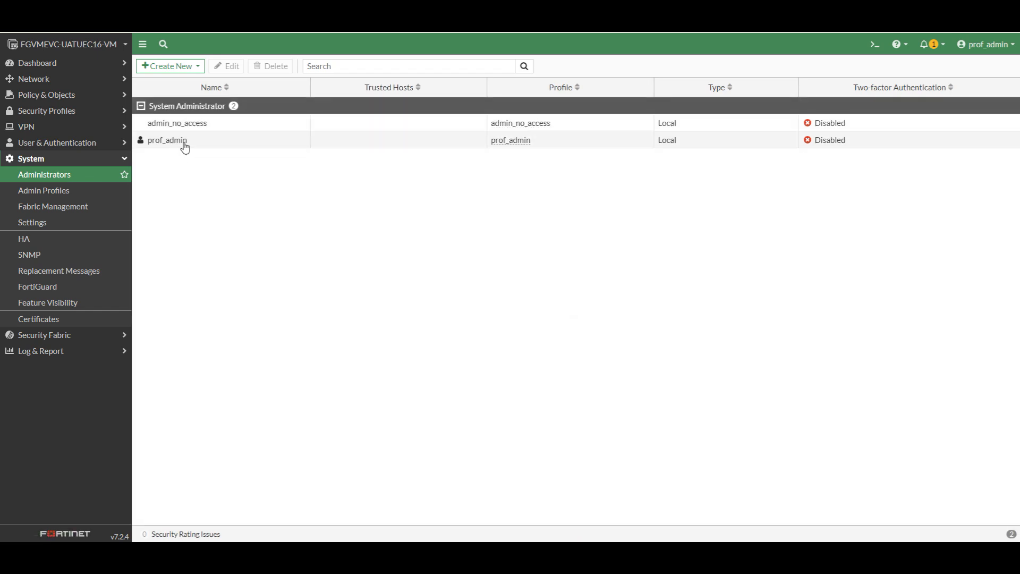
click(184, 144)
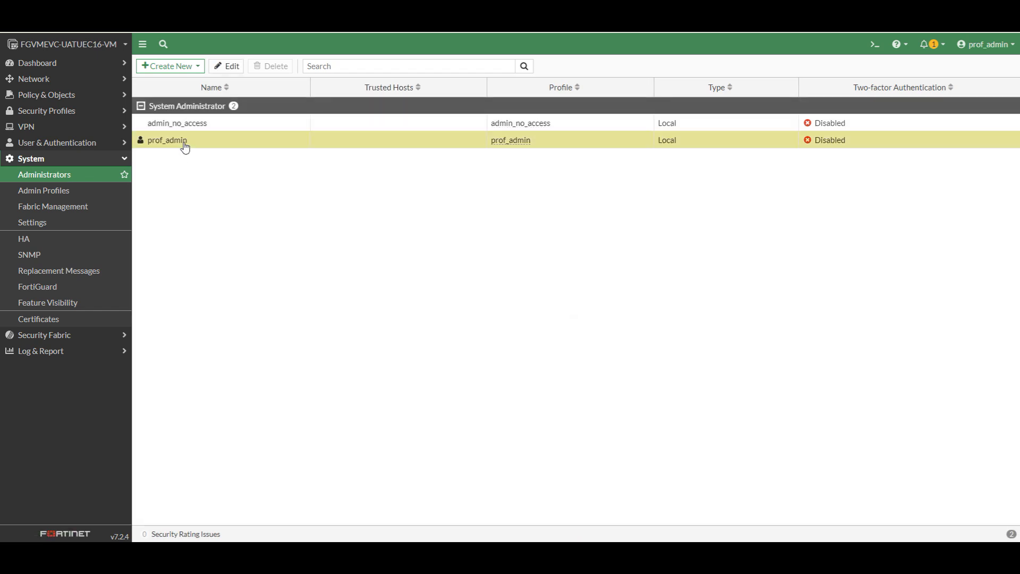
click(229, 66)
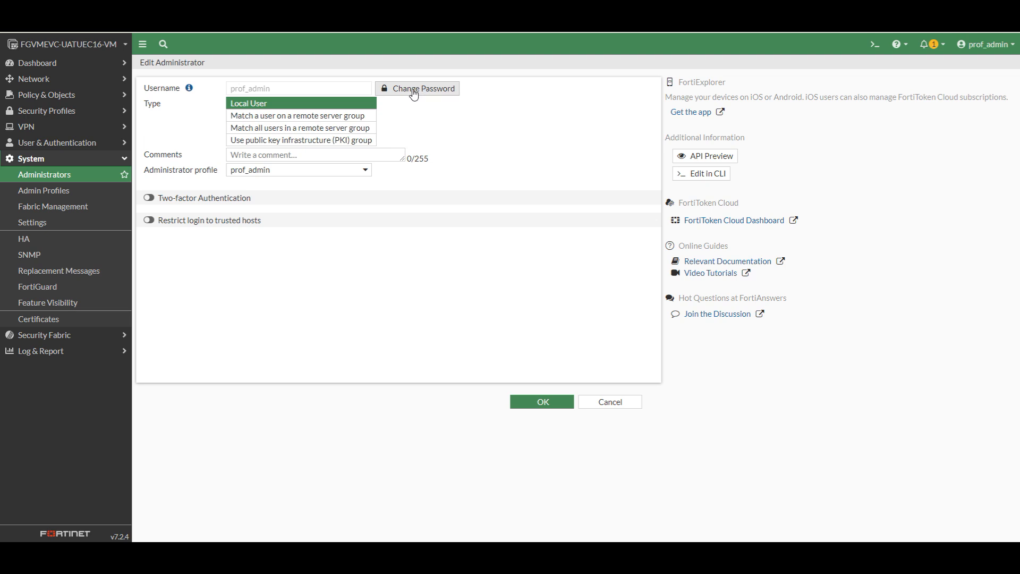
click(367, 179)
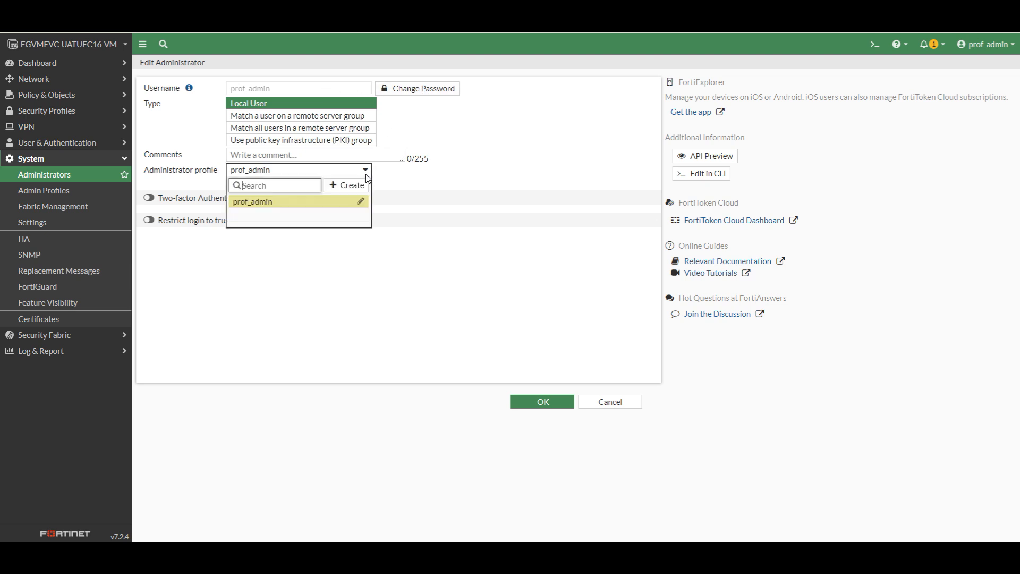
mouse_move(268, 207)
click(619, 405)
click(621, 406)
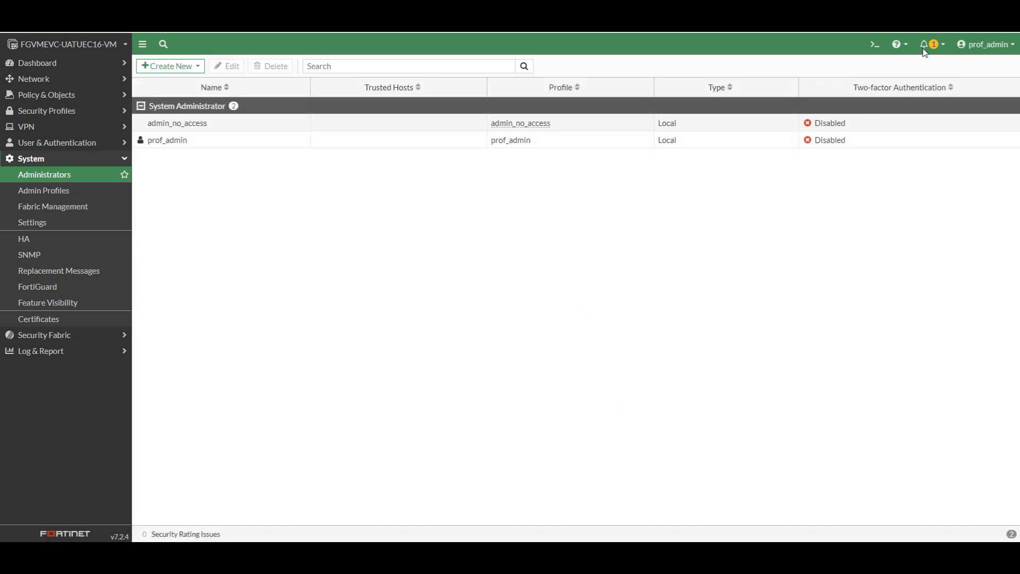
Log out of prof_admin and sign in as super_admin, postponing the setup prompt
click(1004, 53)
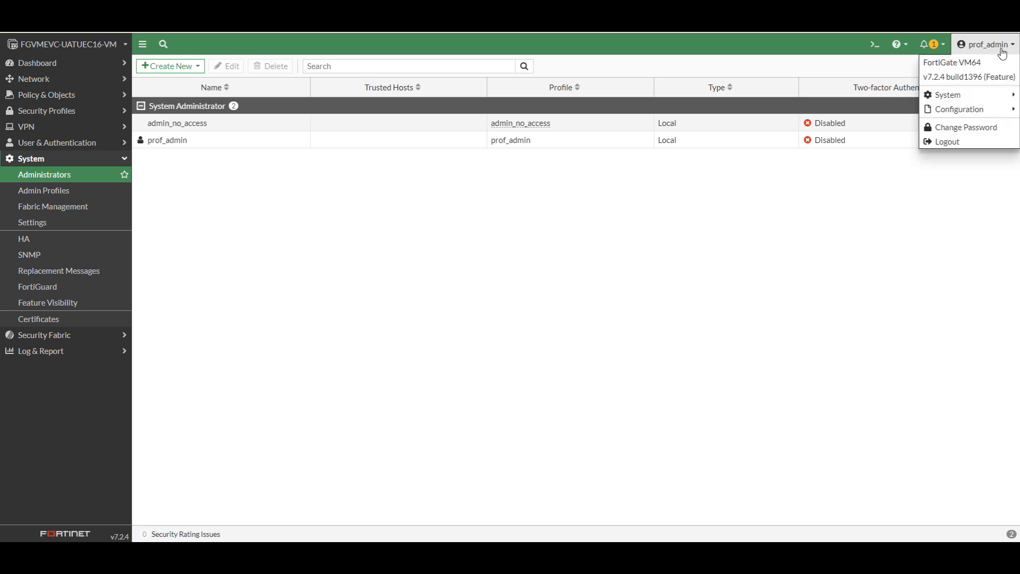
click(961, 141)
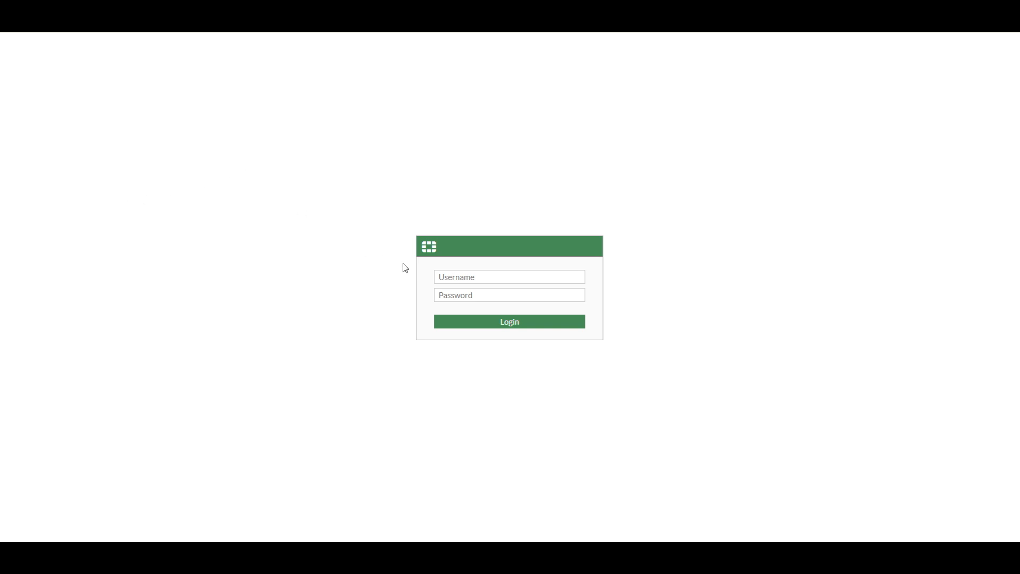
right_click(467, 277)
click(480, 377)
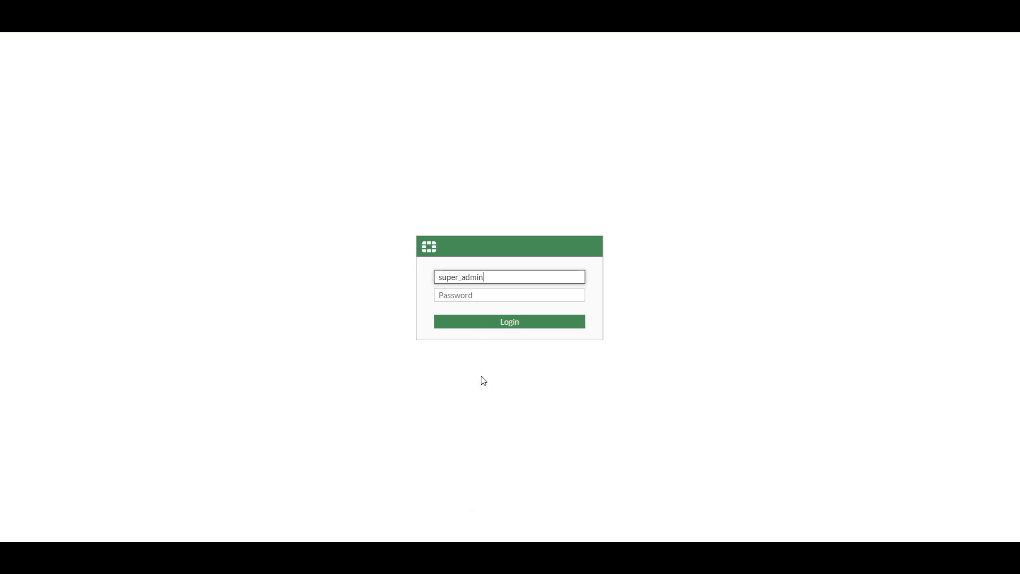
click(474, 298)
text(admin)
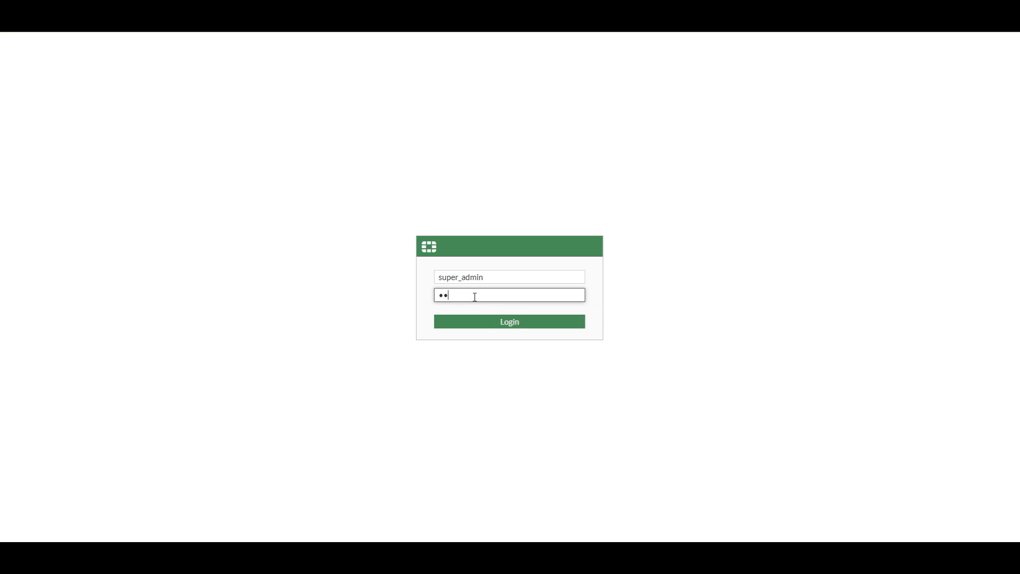
click(515, 331)
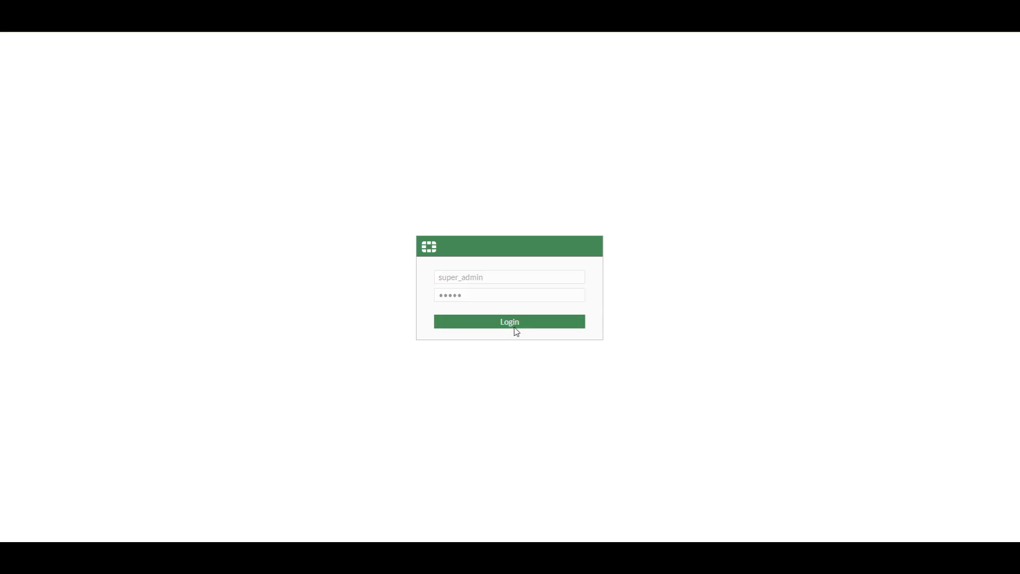
click(550, 344)
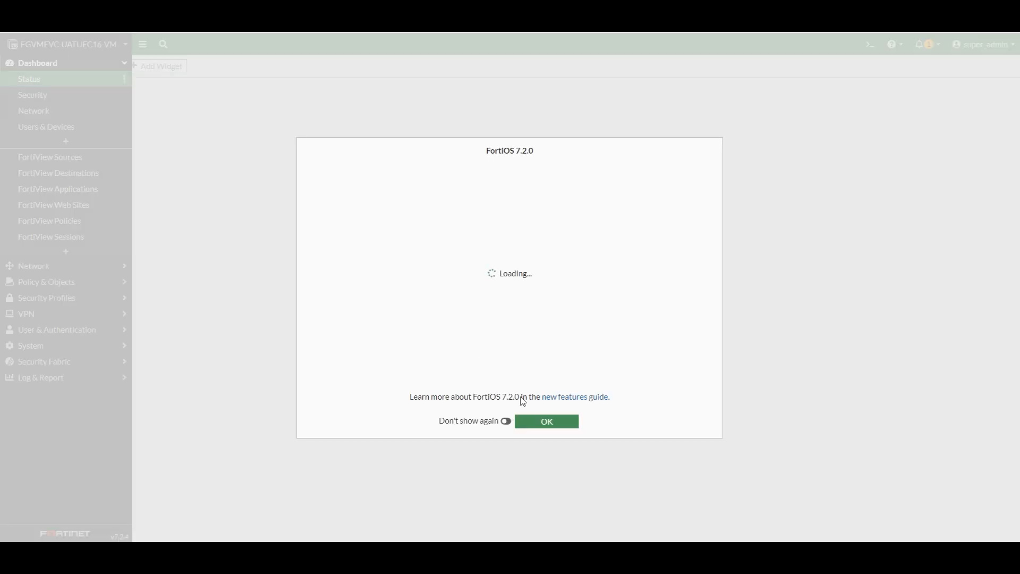
Open System > Administrators and review super_admin's edit form, leaving it unchanged
click(547, 421)
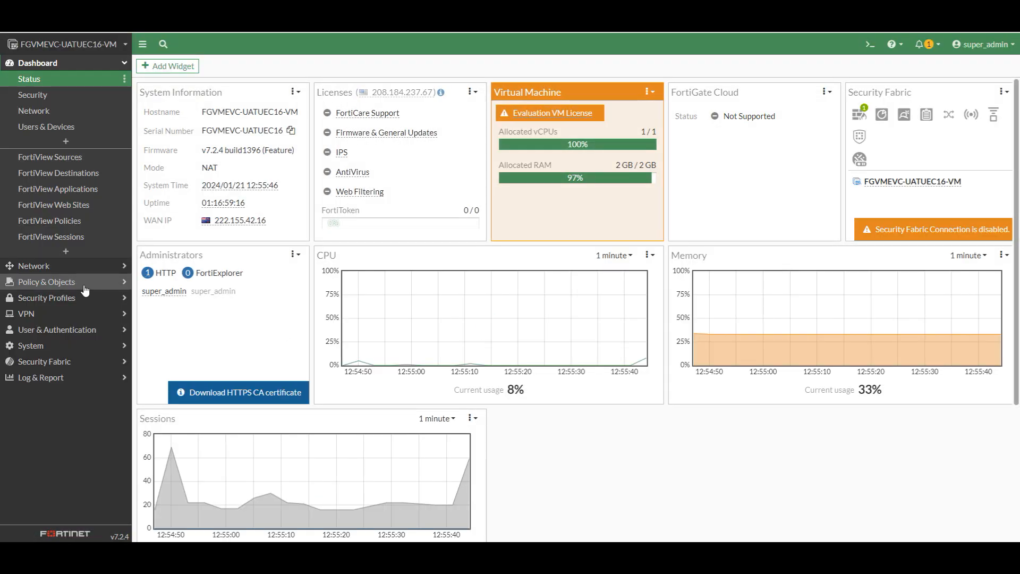
click(32, 346)
click(49, 180)
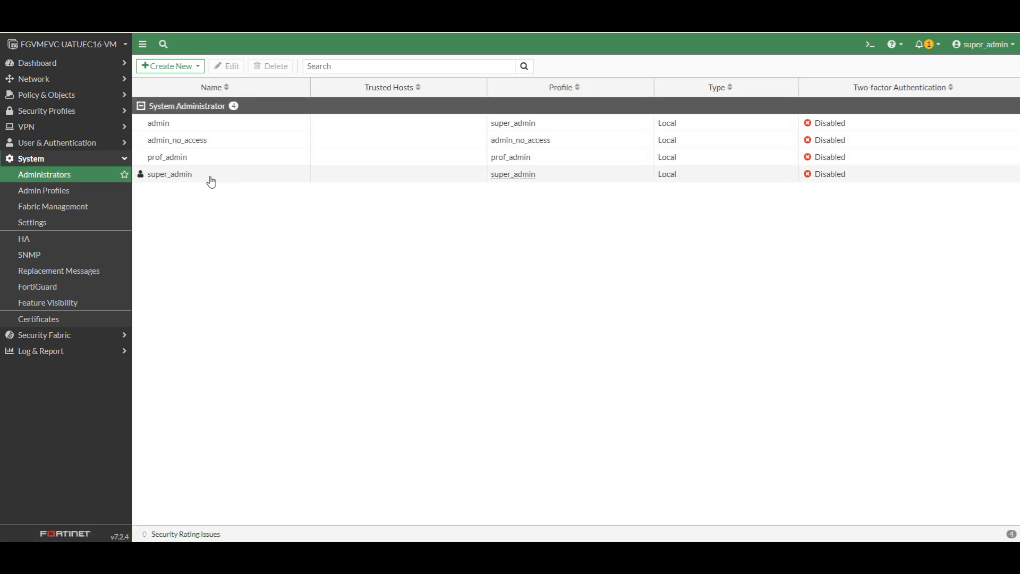
click(164, 177)
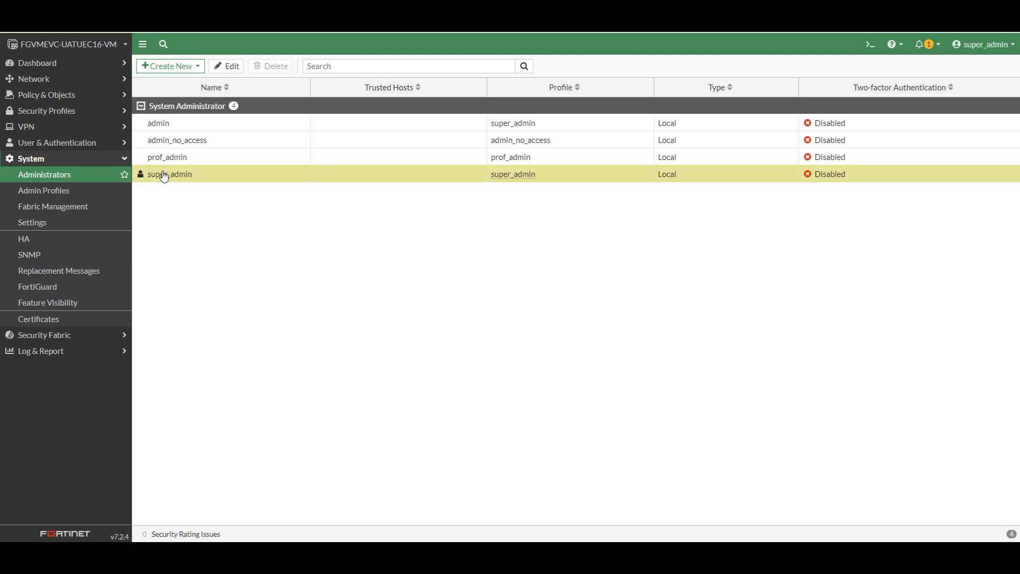
click(226, 66)
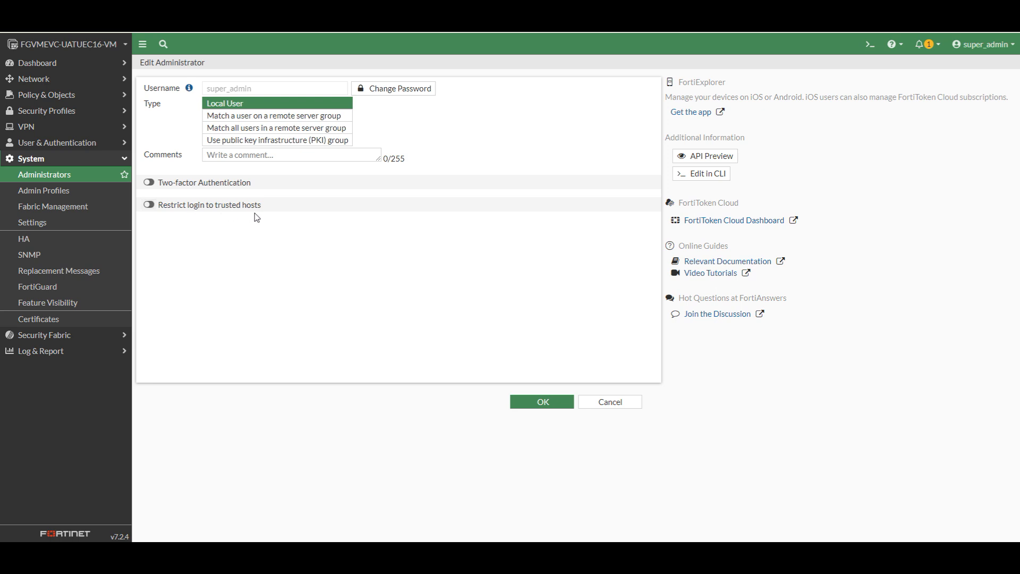
click(630, 402)
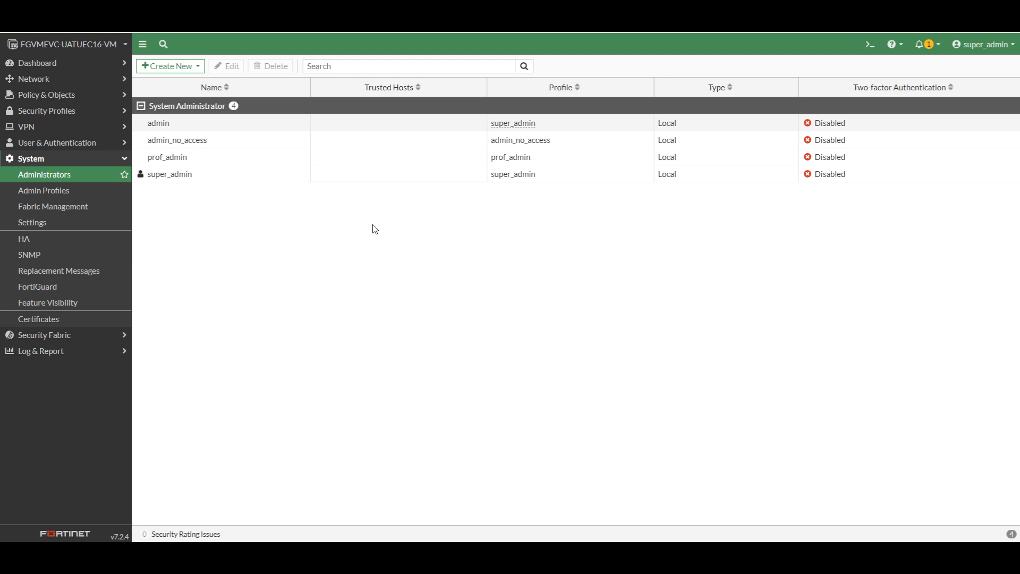
click(225, 144)
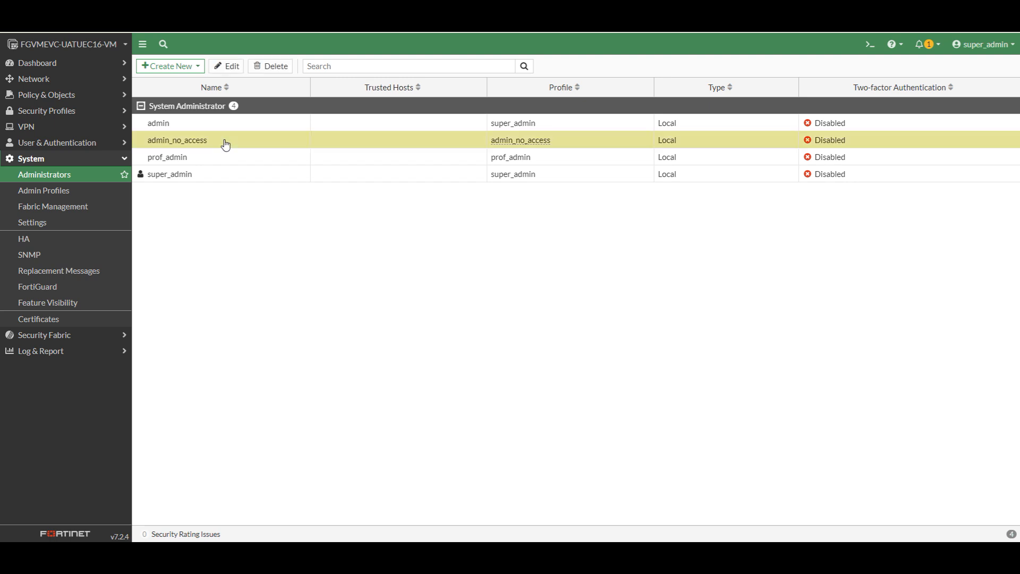
click(270, 66)
click(854, 531)
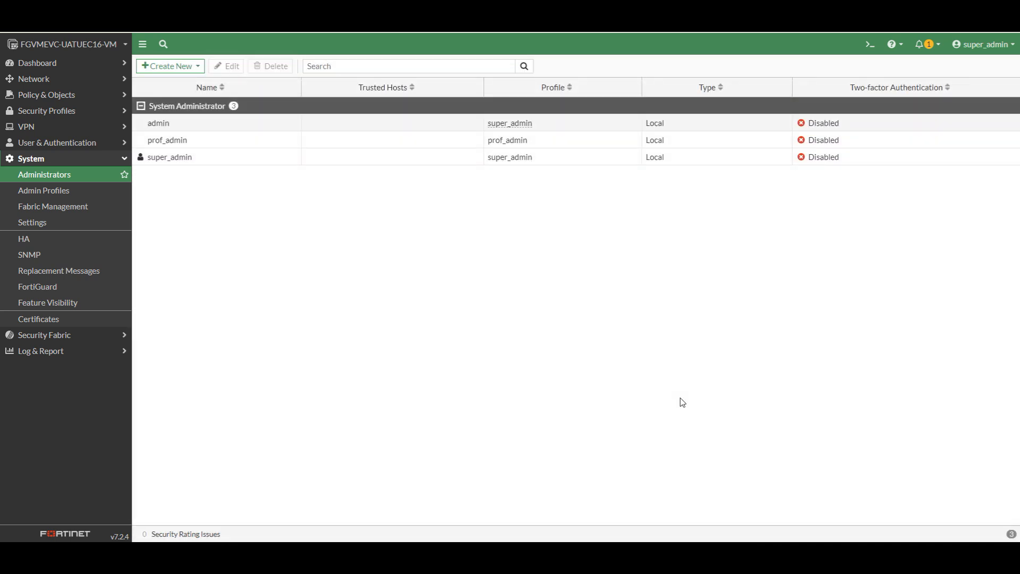
click(181, 127)
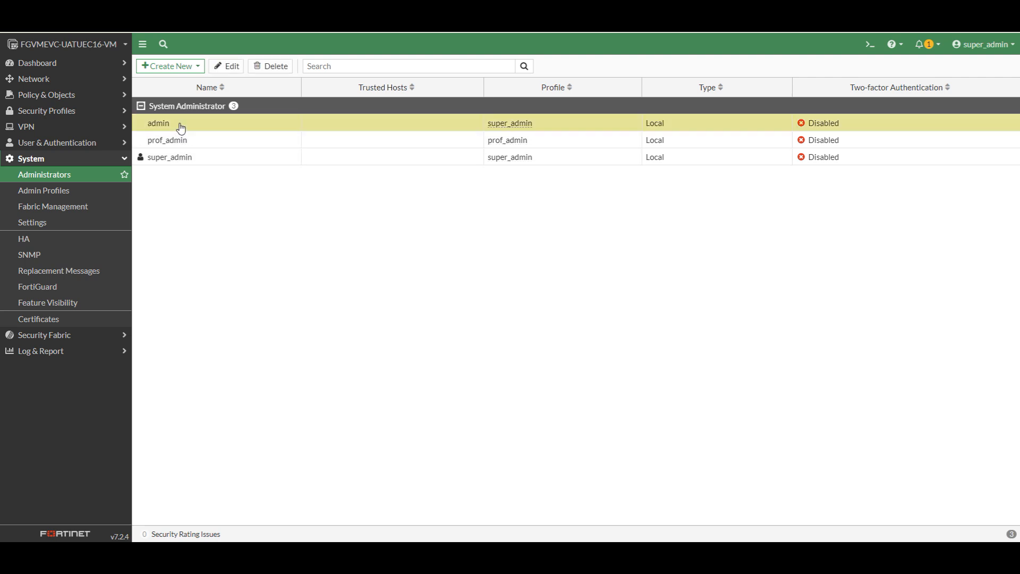
click(230, 67)
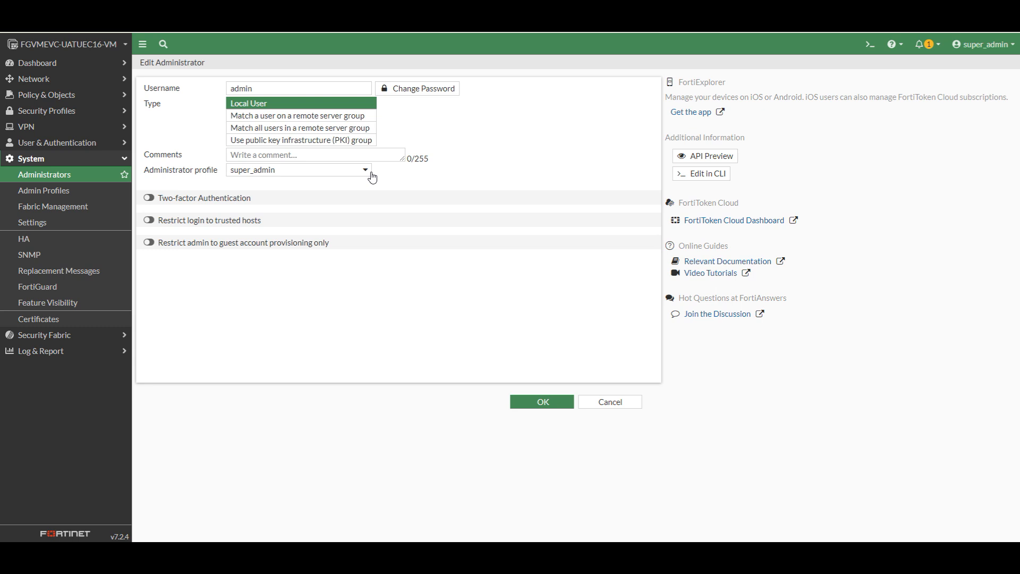
click(366, 170)
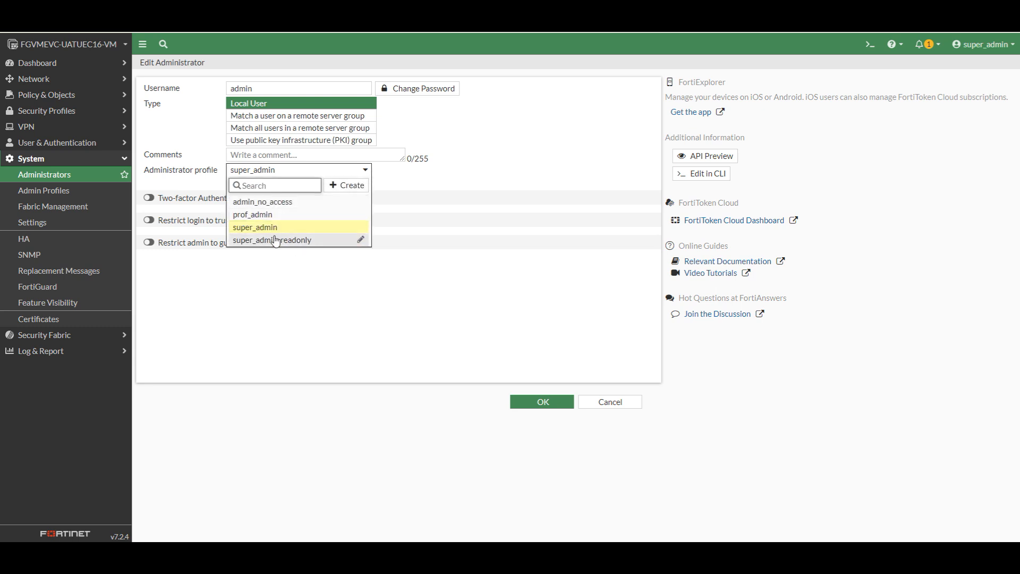
mouse_move(285, 229)
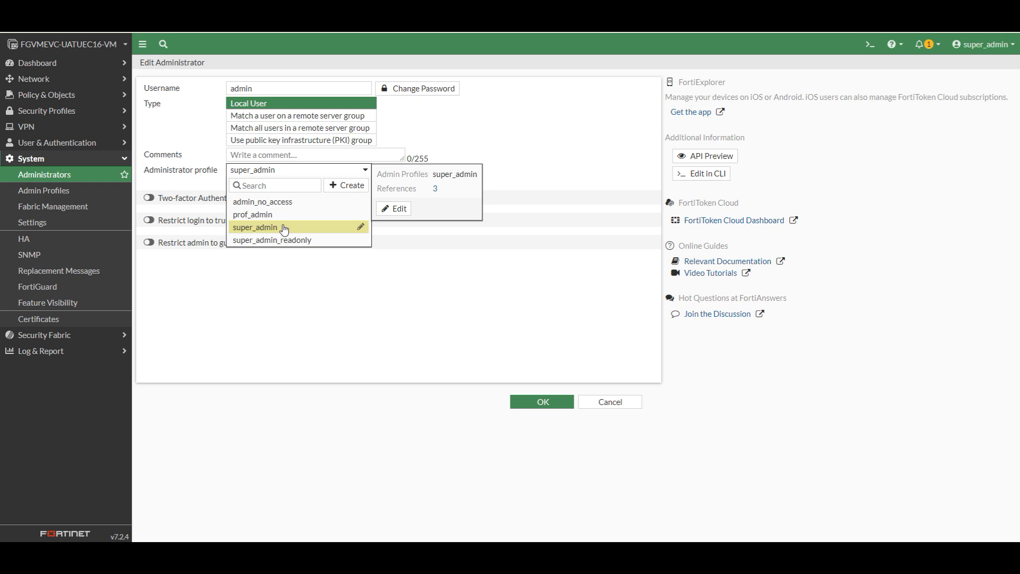
click(284, 229)
click(625, 410)
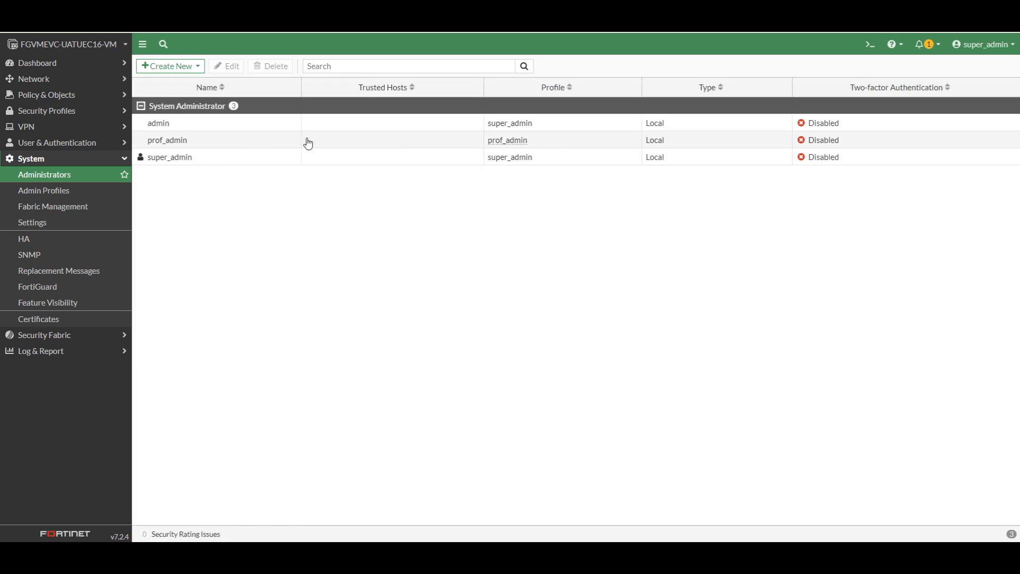
Log out of super_admin, sign back in as admin, and open System > Administrators
click(983, 44)
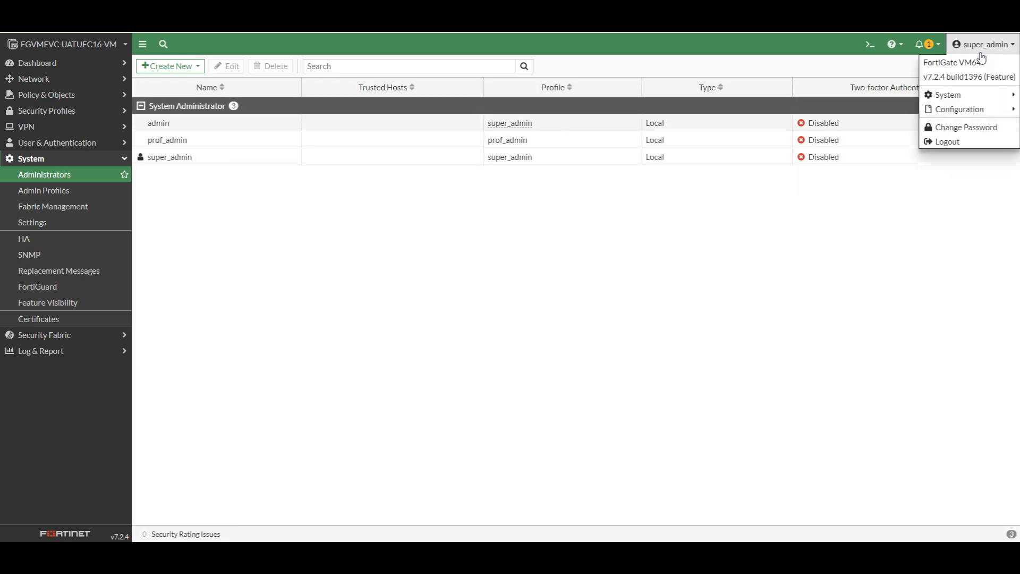
click(956, 147)
text(admin)
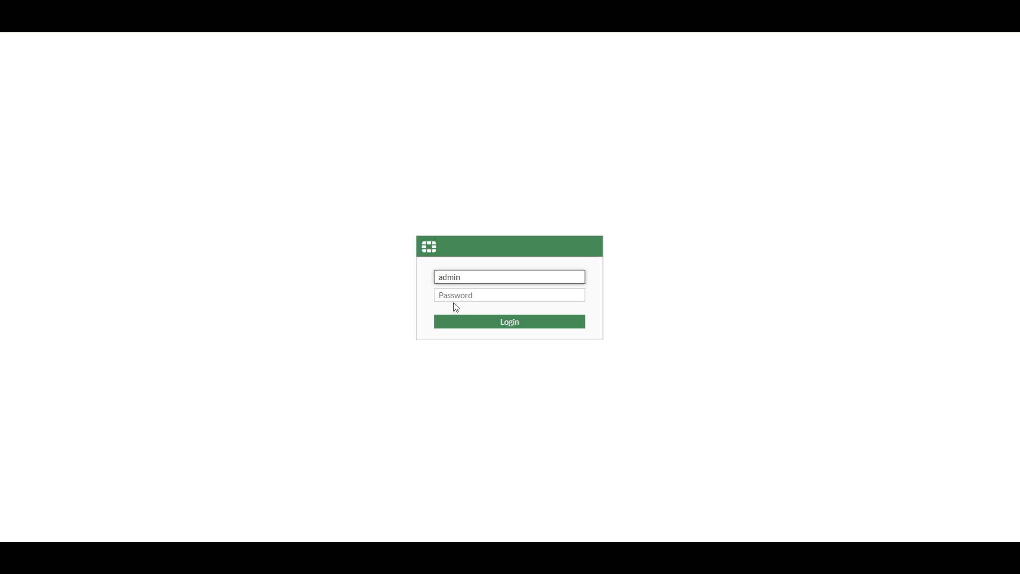
click(456, 297)
text(*****)
click(509, 324)
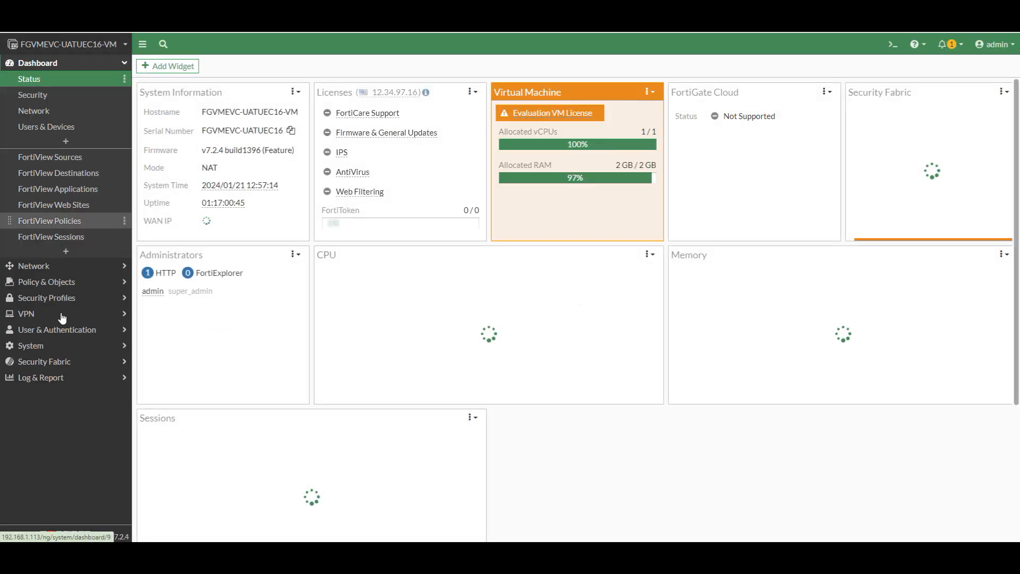
click(44, 347)
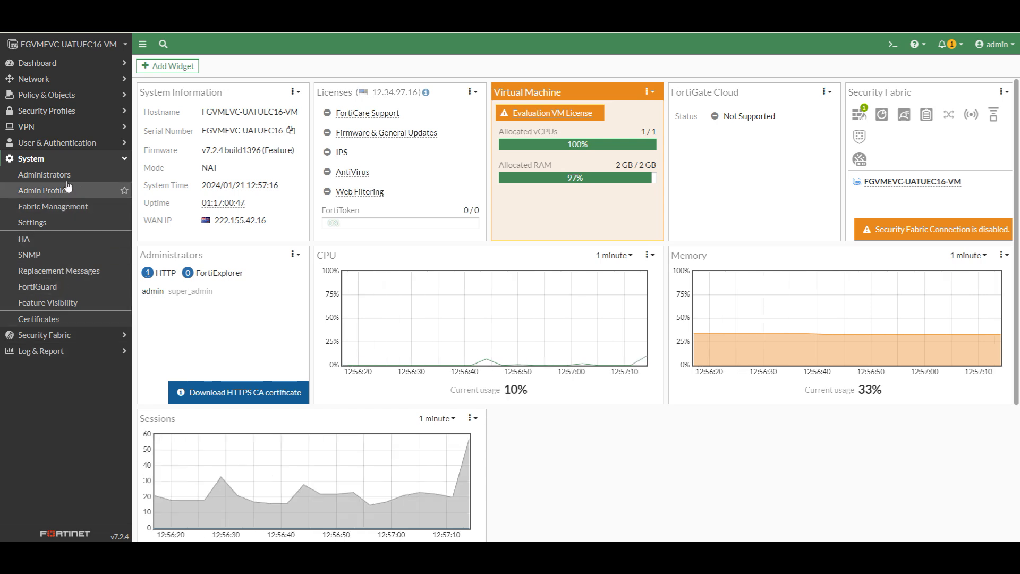
click(68, 175)
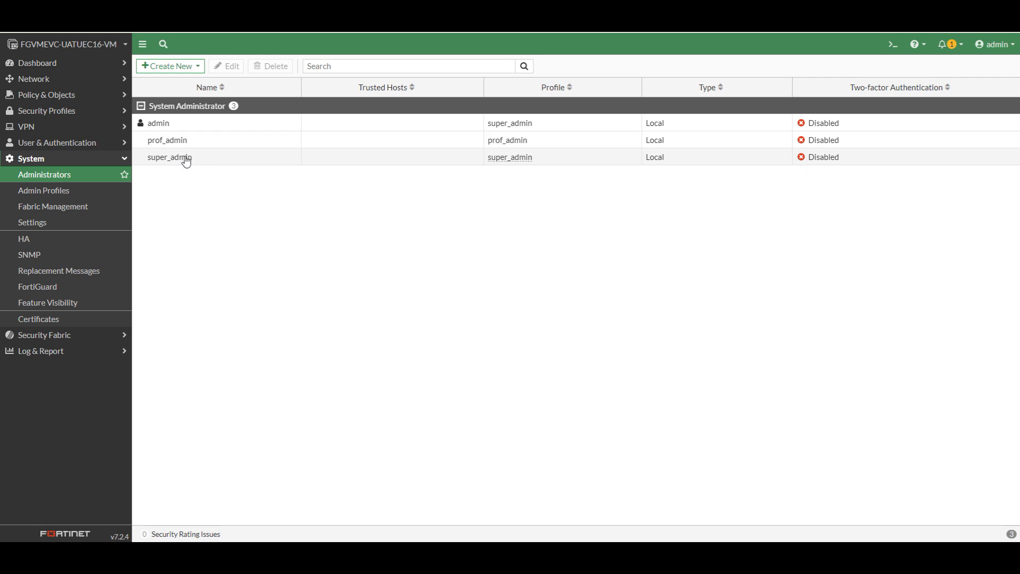
Open super_admin for editing, inspect its profile options, and cancel without changes
right_click(186, 162)
click(210, 166)
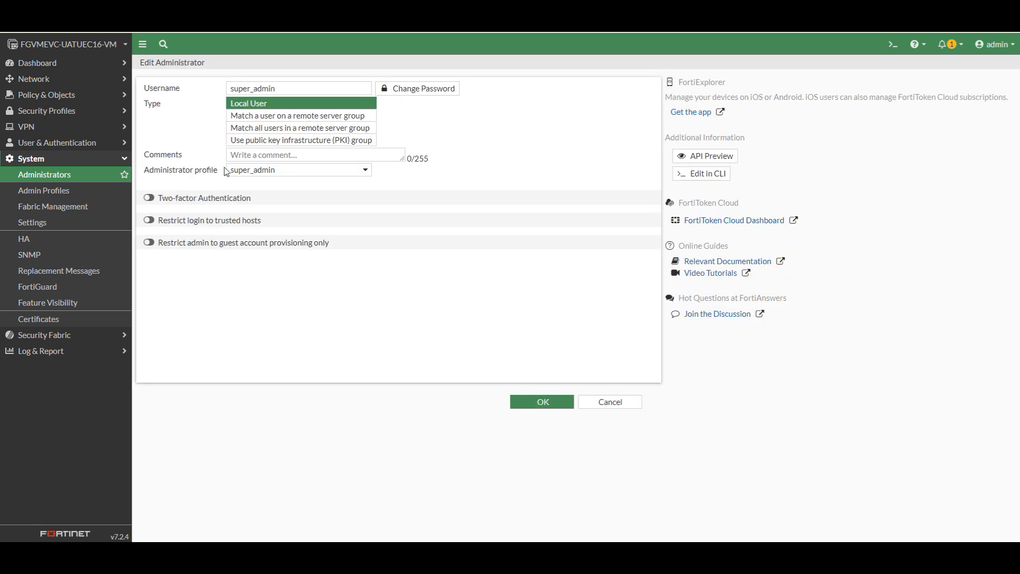
click(363, 171)
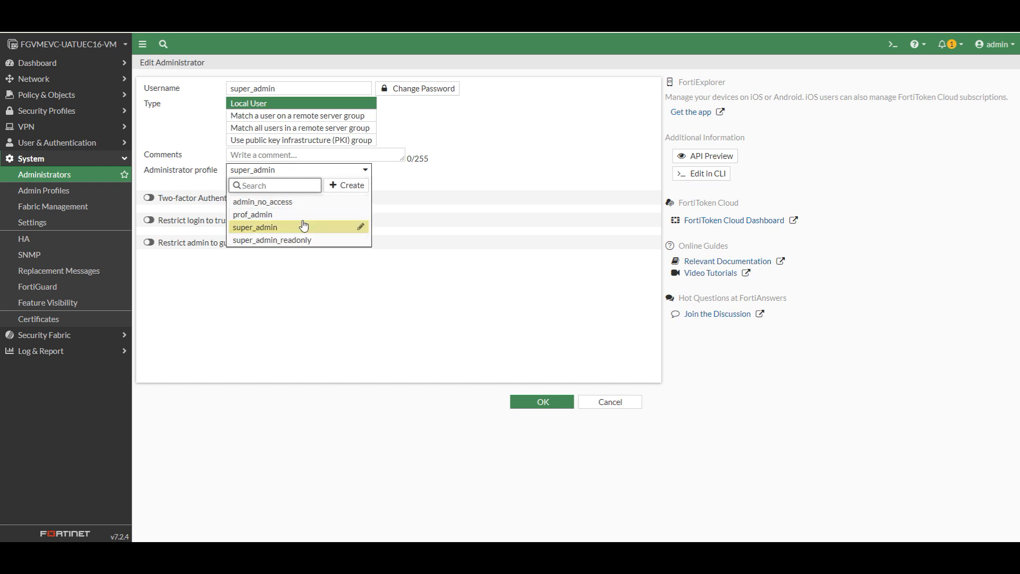
mouse_move(304, 226)
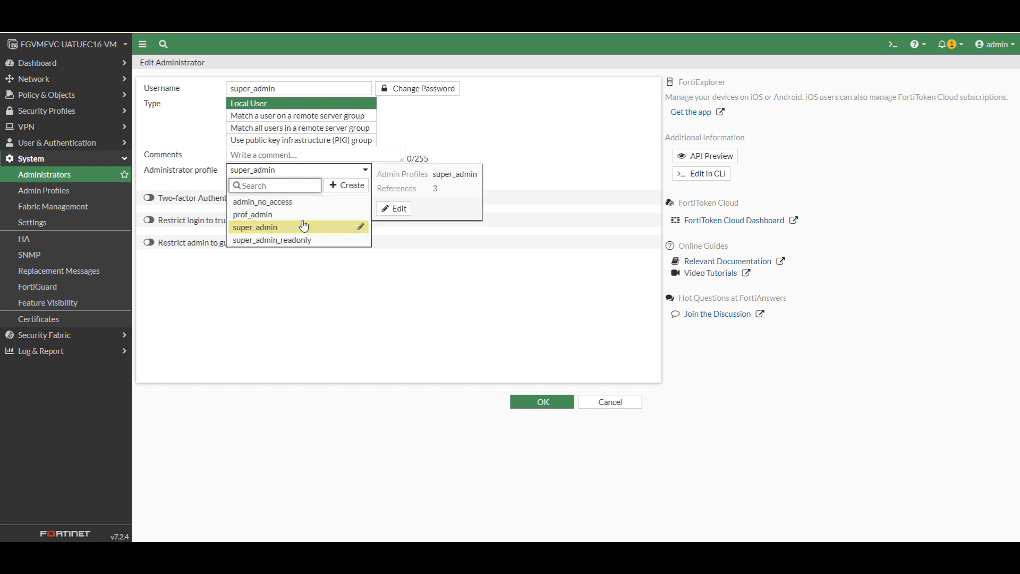
click(624, 406)
click(624, 407)
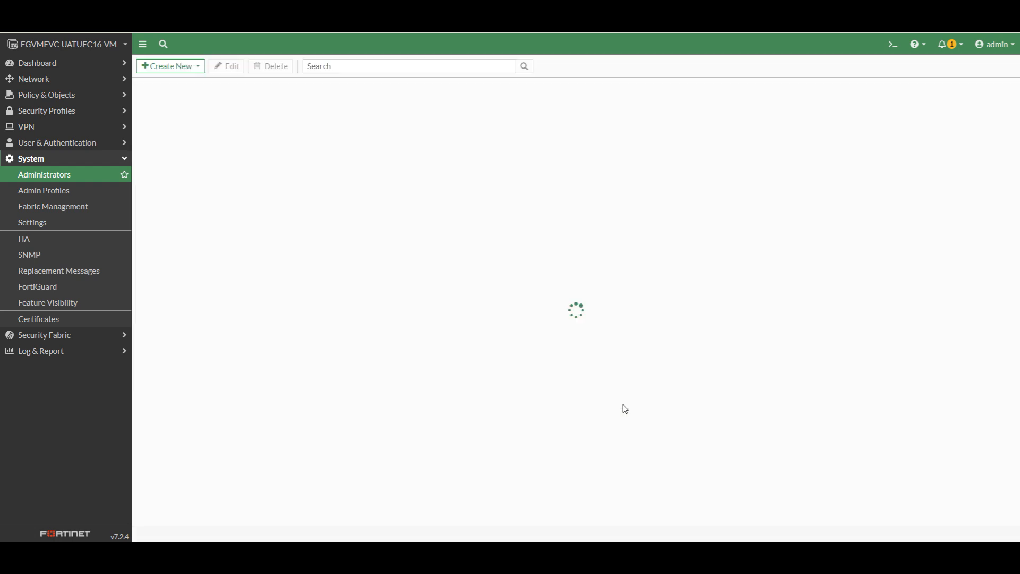
Delete the super_admin account, then open the prof_admin profile's permissions
click(183, 160)
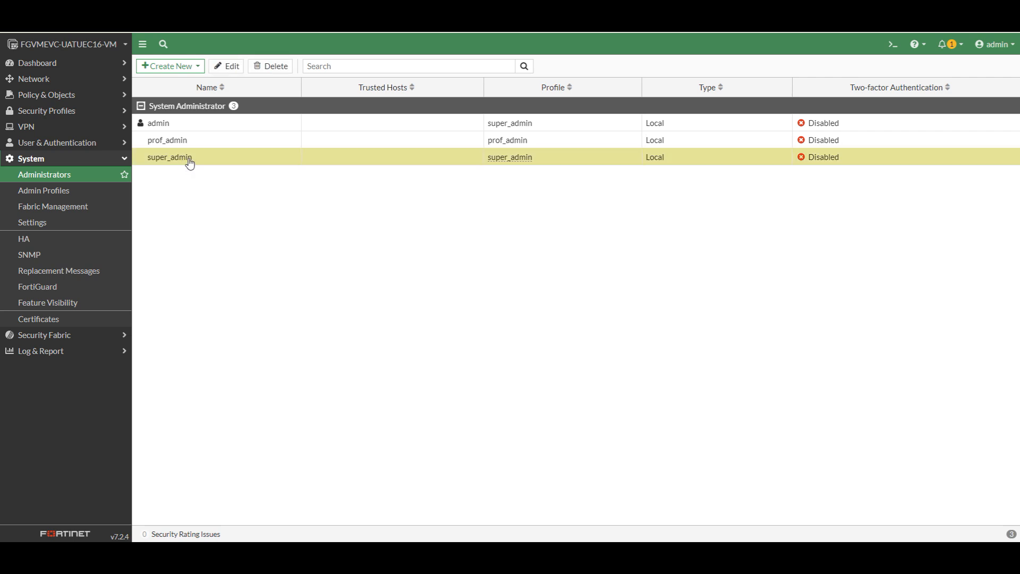
click(268, 68)
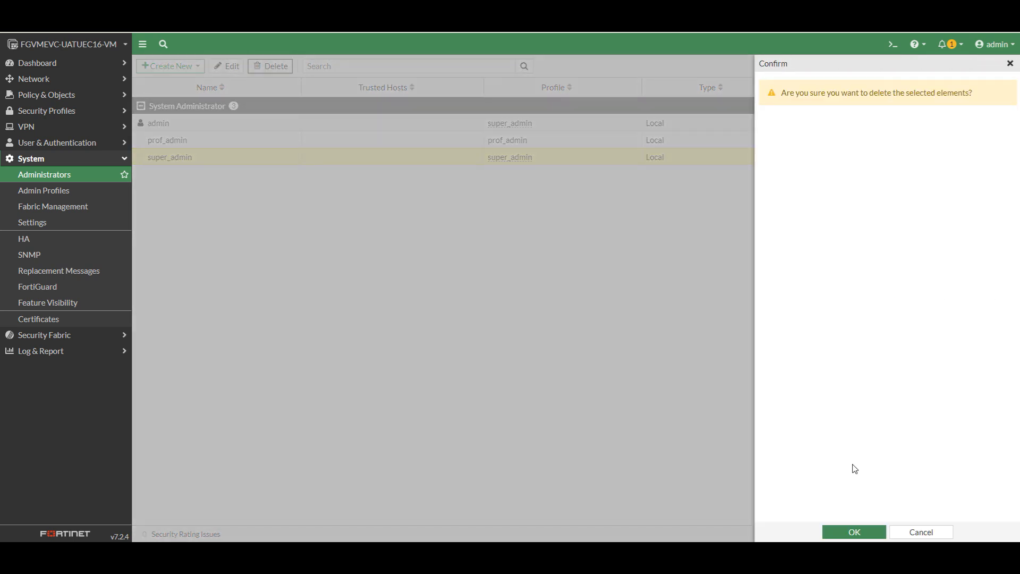
click(854, 533)
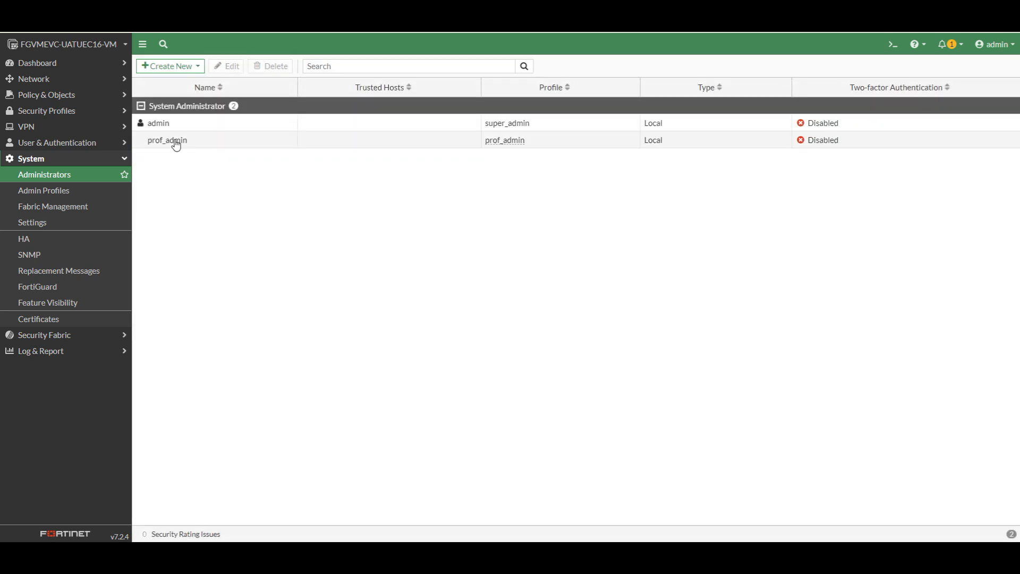
click(176, 144)
mouse_move(511, 144)
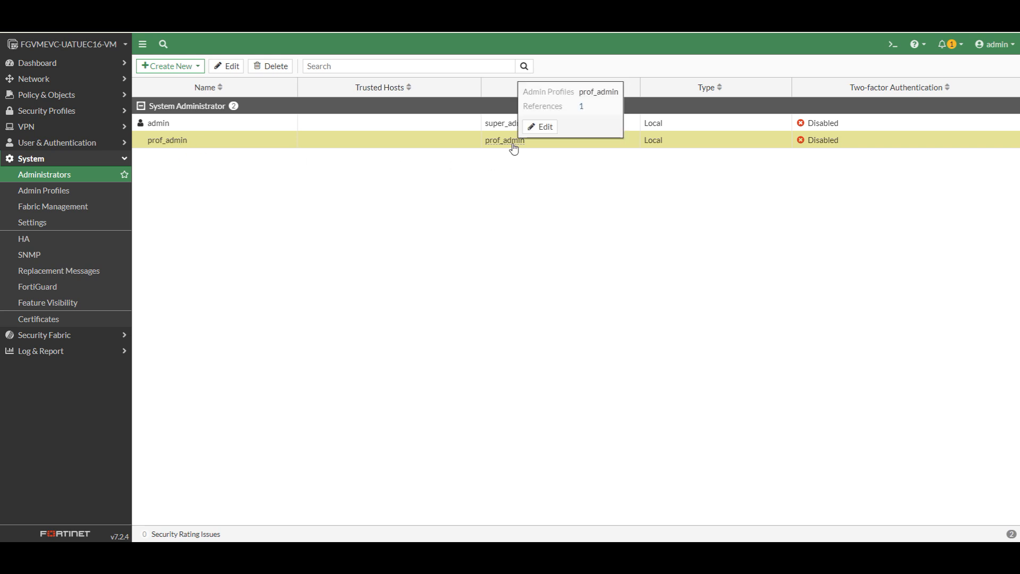
click(550, 129)
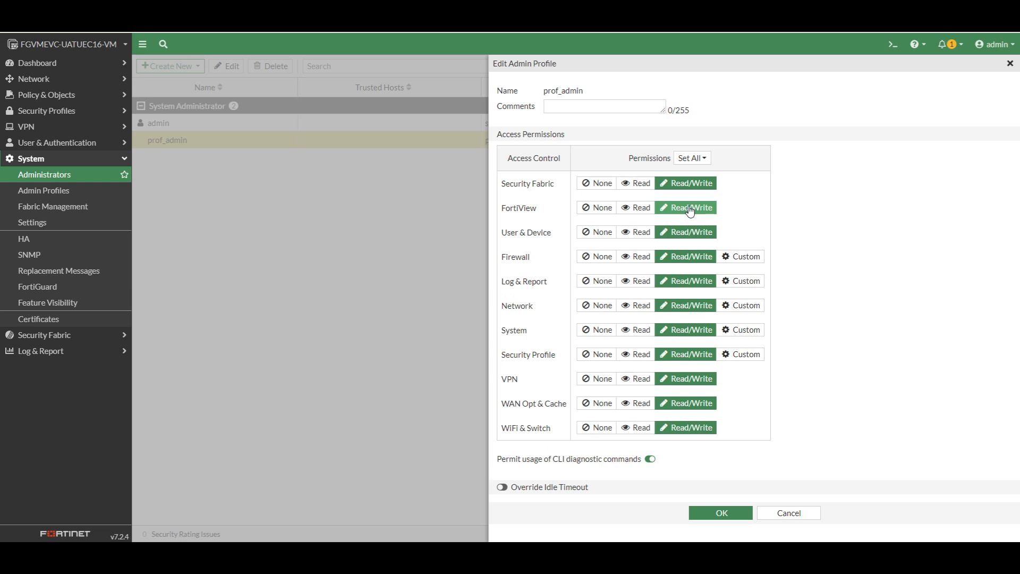
click(704, 159)
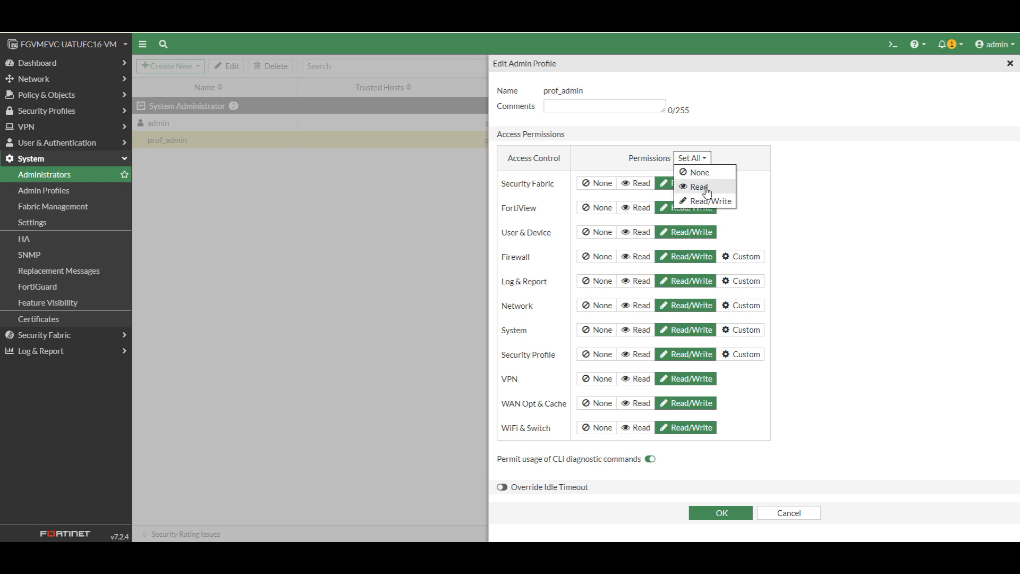
click(822, 220)
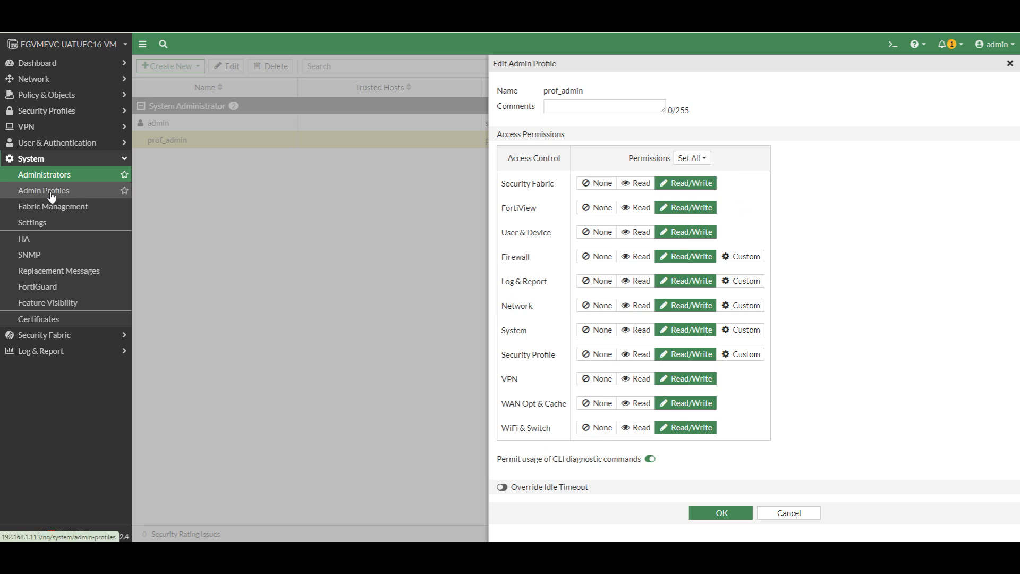
click(805, 519)
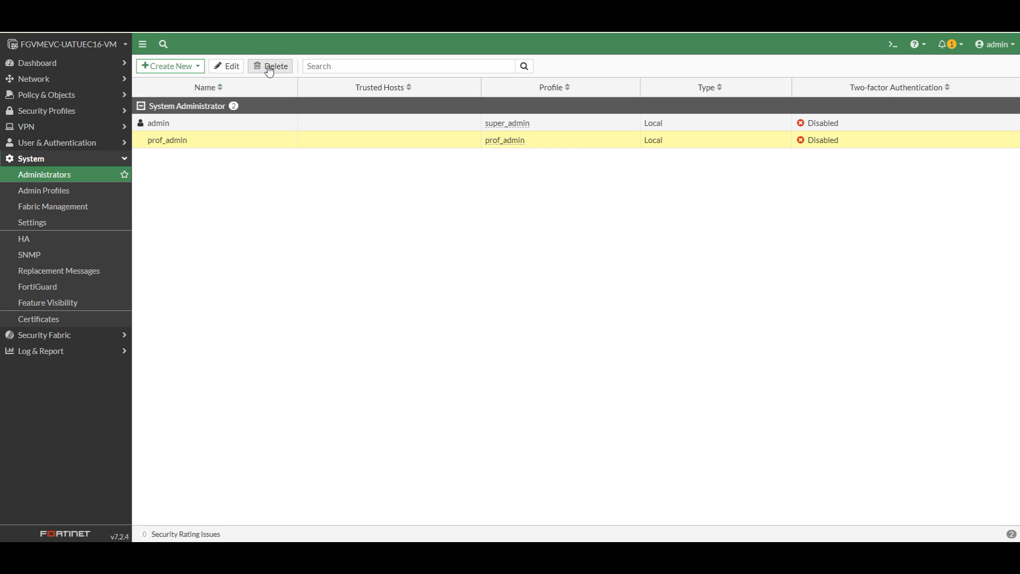
Delete the prof_admin account, leaving only admin, and log out
click(269, 71)
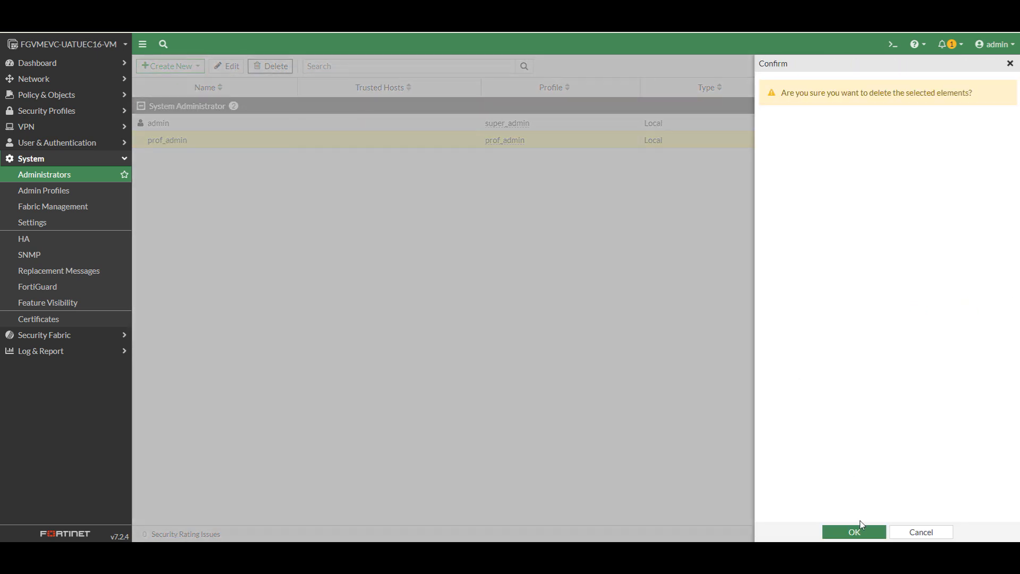
click(854, 532)
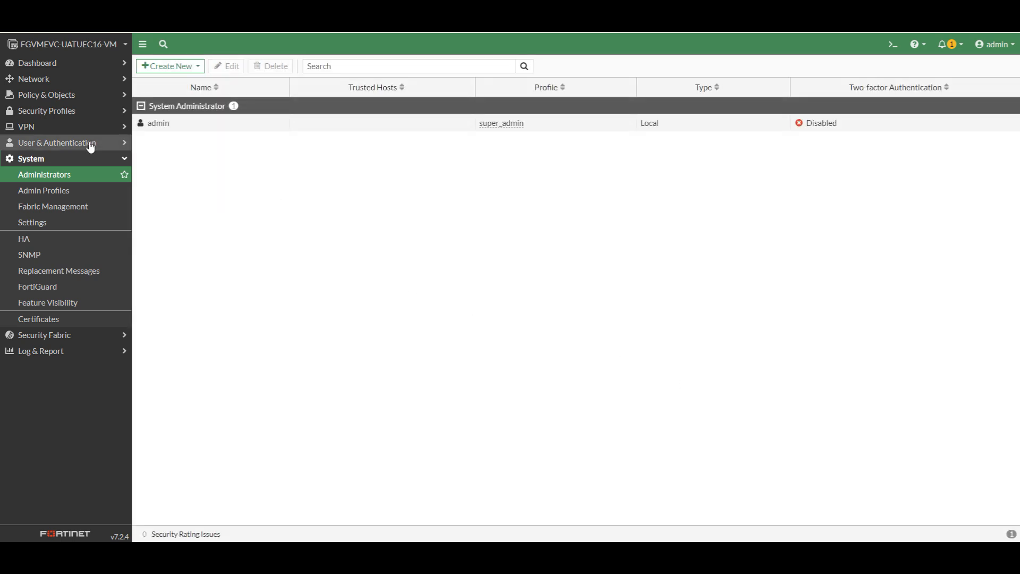
click(995, 44)
click(949, 142)
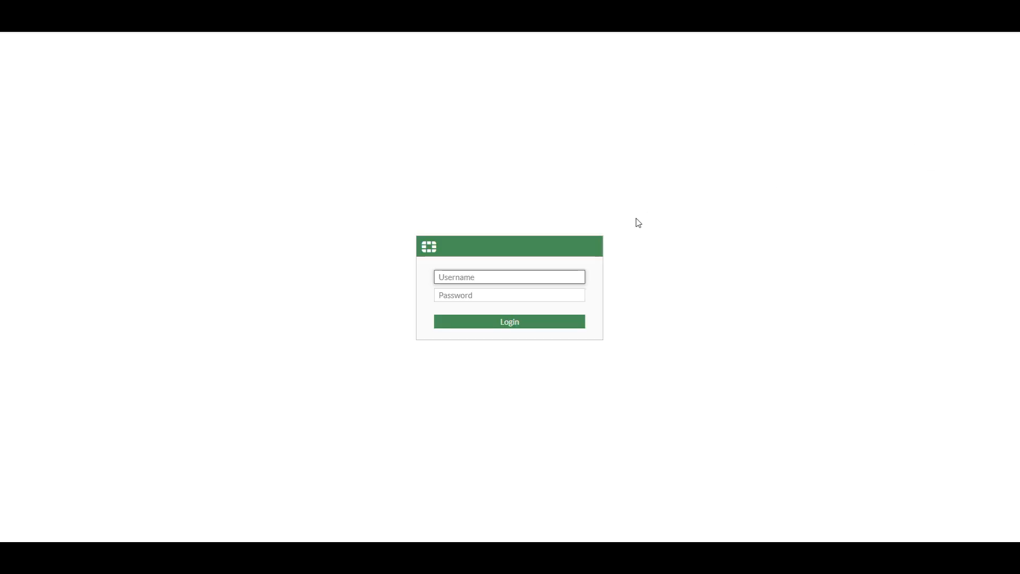